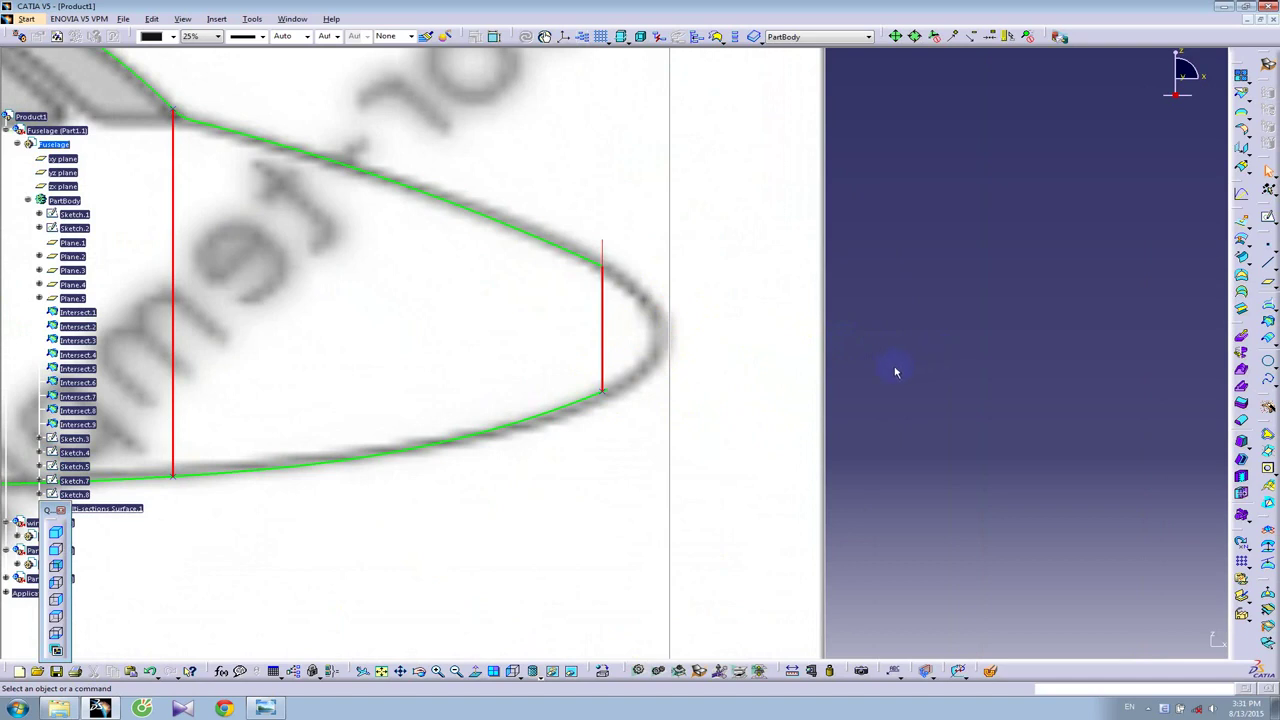
# Step: Start a new sketch on the zx plane for the aircraft nose outline
pyautogui.moveTo(724, 305); pyautogui.dragTo(665, 358, button='middle')
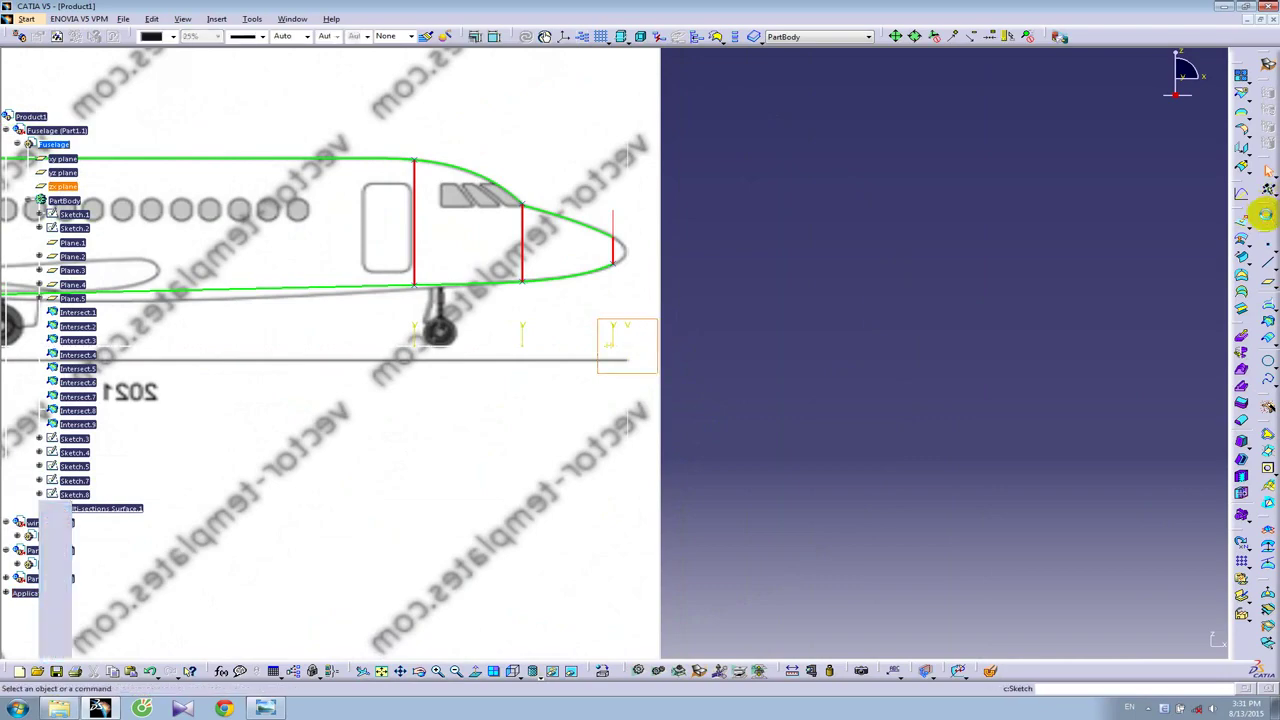
pyautogui.click(1265, 215)
pyautogui.moveTo(871, 380)
pyautogui.mouseDown(button='middle')
pyautogui.moveTo(871, 286)
pyautogui.moveTo(742, 201)
pyautogui.moveTo(707, 546)
pyautogui.mouseUp(button='middle')
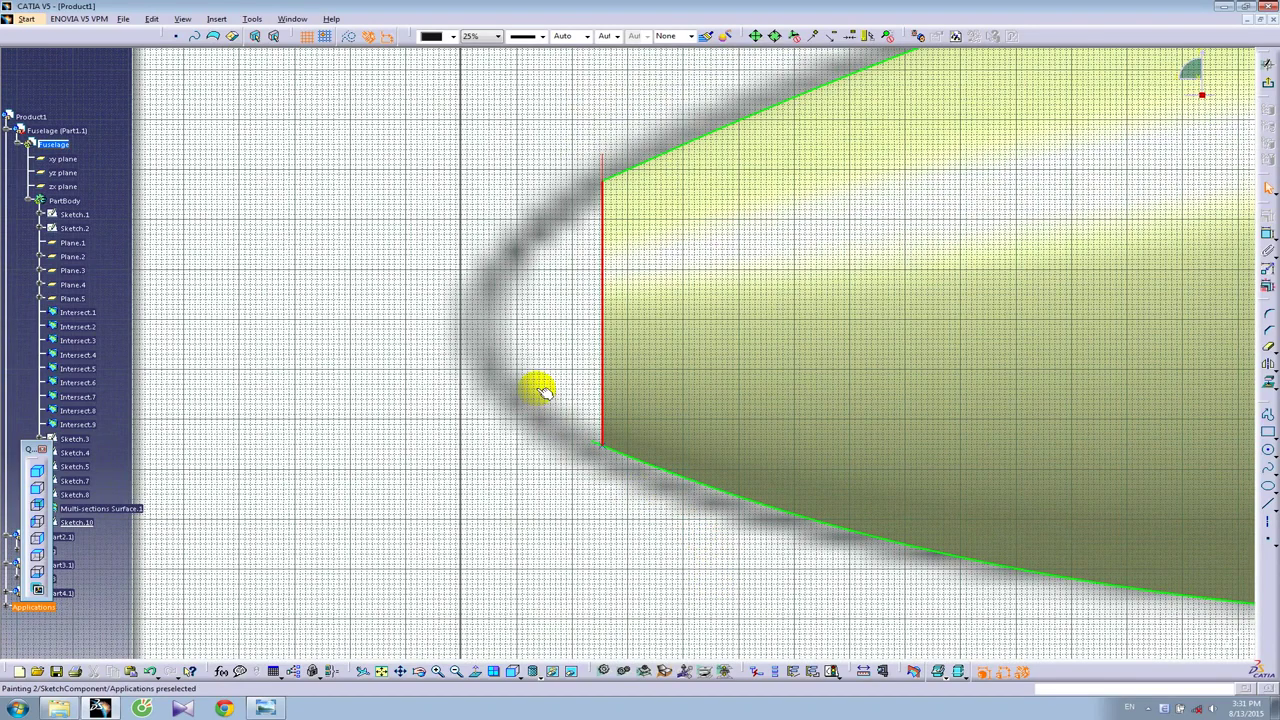
pyautogui.click(1268, 452)
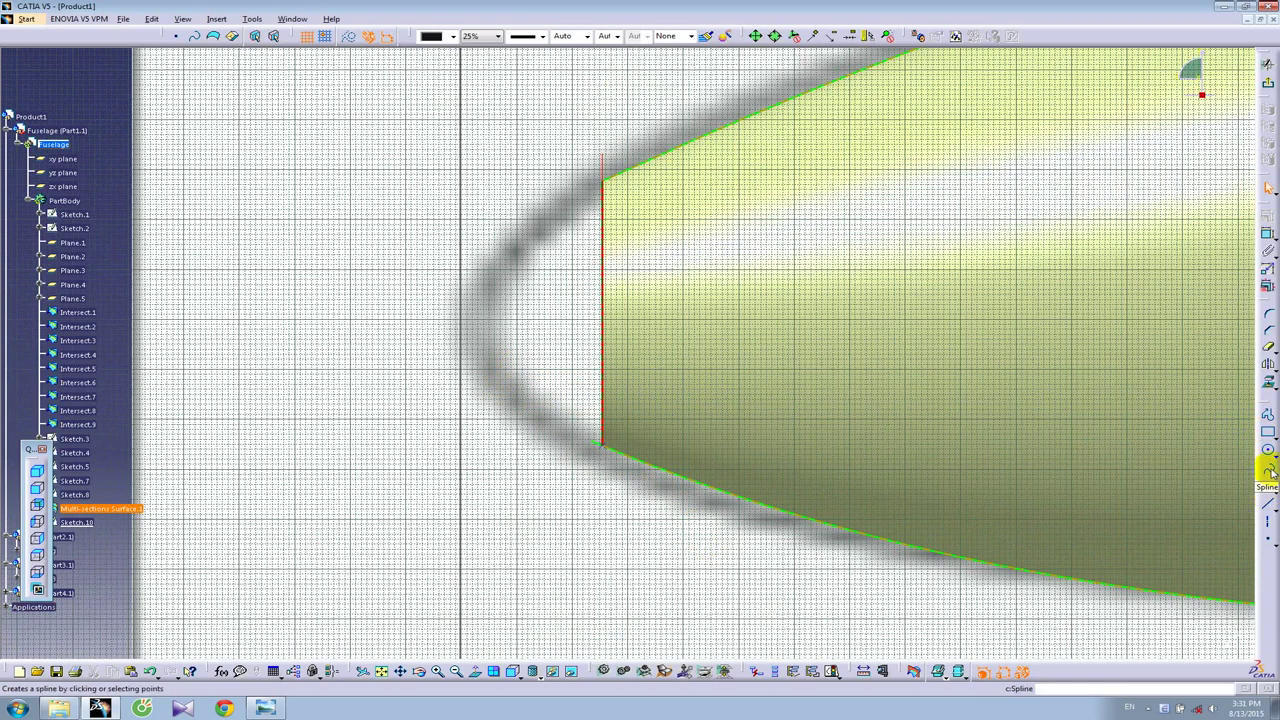
# Step: Examine the nose shape in the Dassault Falcon 7X reference photo in Windows Photo Viewer, then return to the CATIA sketch
pyautogui.click(265, 708)
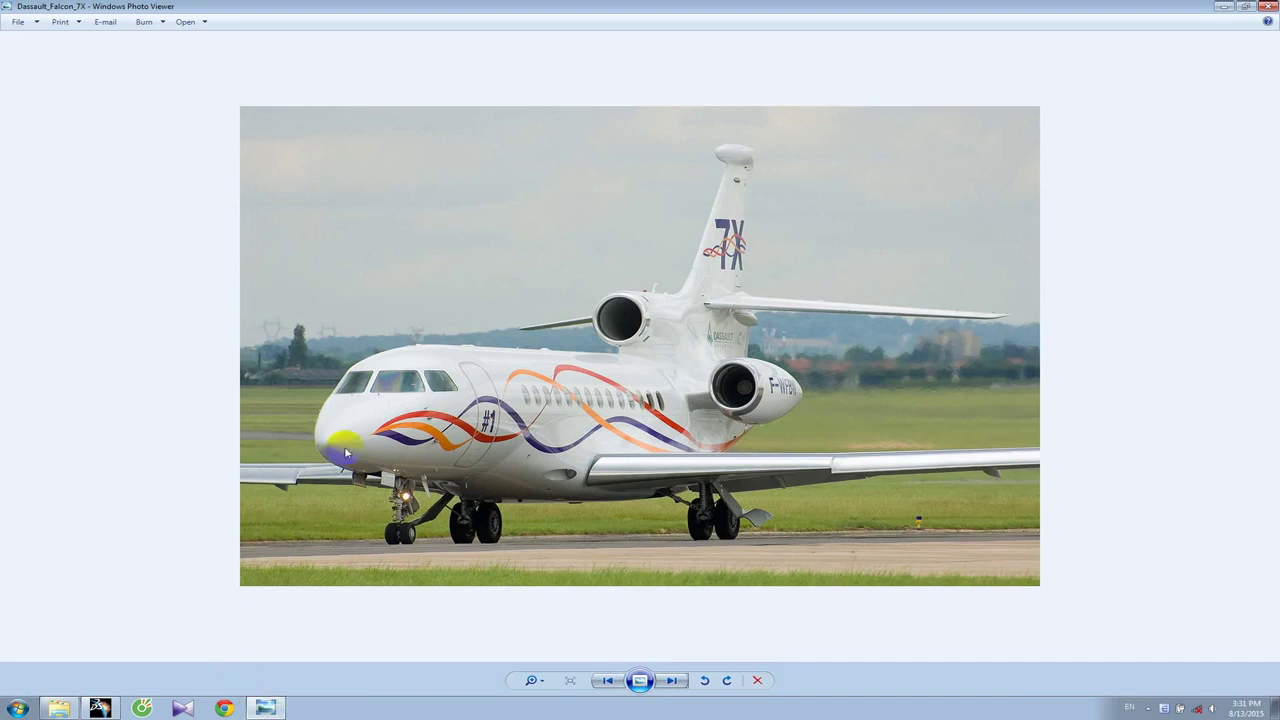
pyautogui.click(1228, 8)
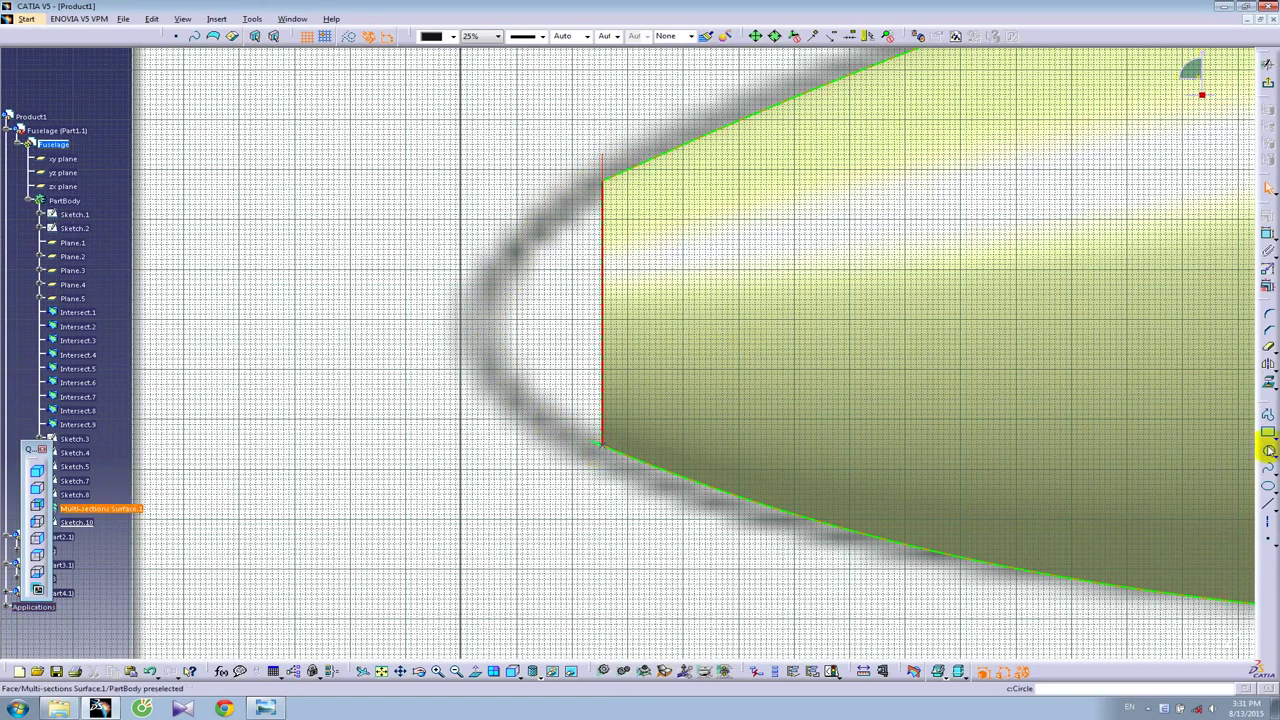
pyautogui.click(1148, 708)
pyautogui.click(1148, 640)
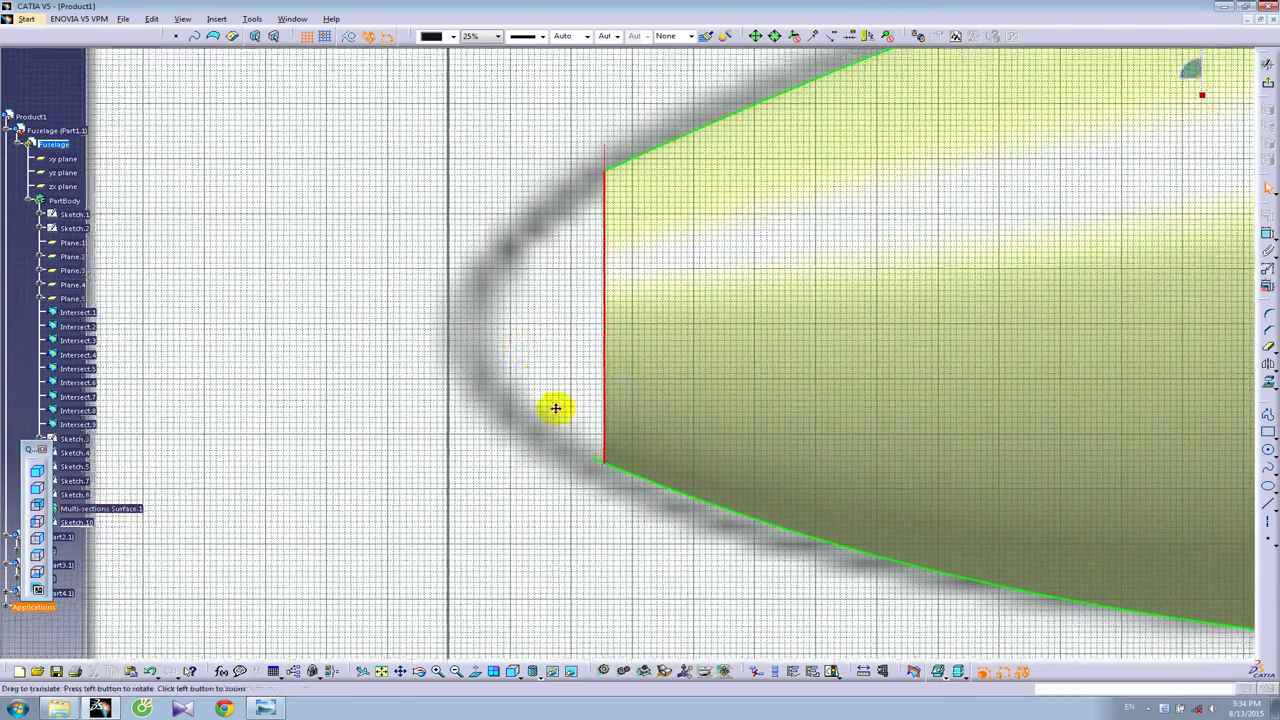
# Step: Draw a connected profile of a horizontal line from the nose tip to the front section and a vertical line up to its upper end
pyautogui.moveTo(551, 409); pyautogui.dragTo(810, 245, button='middle')
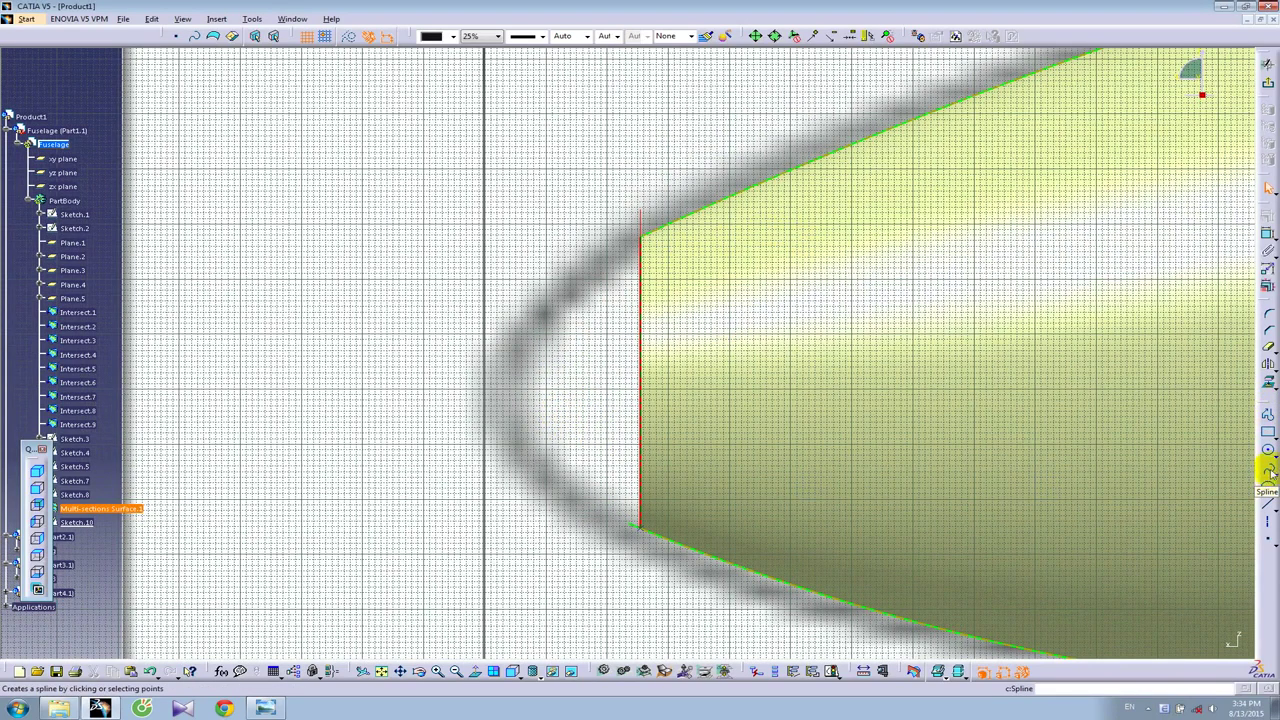
pyautogui.click(1268, 415)
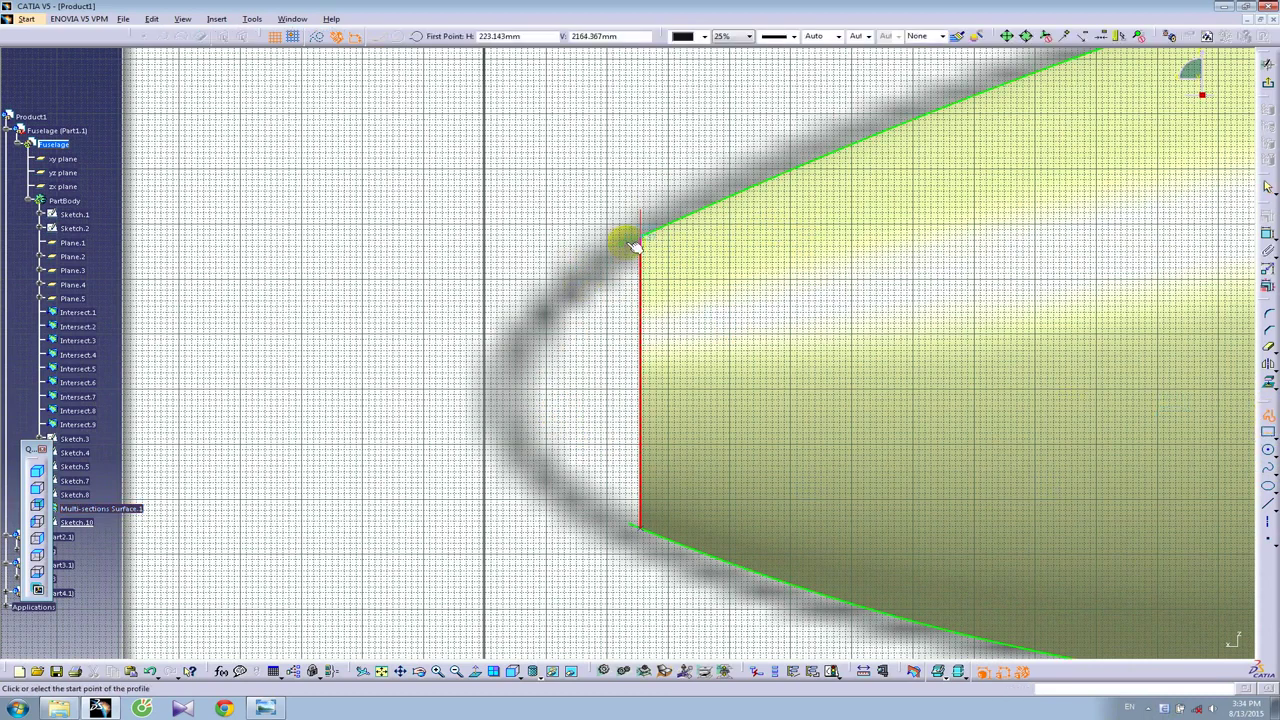
pyautogui.click(505, 392)
pyautogui.click(638, 390)
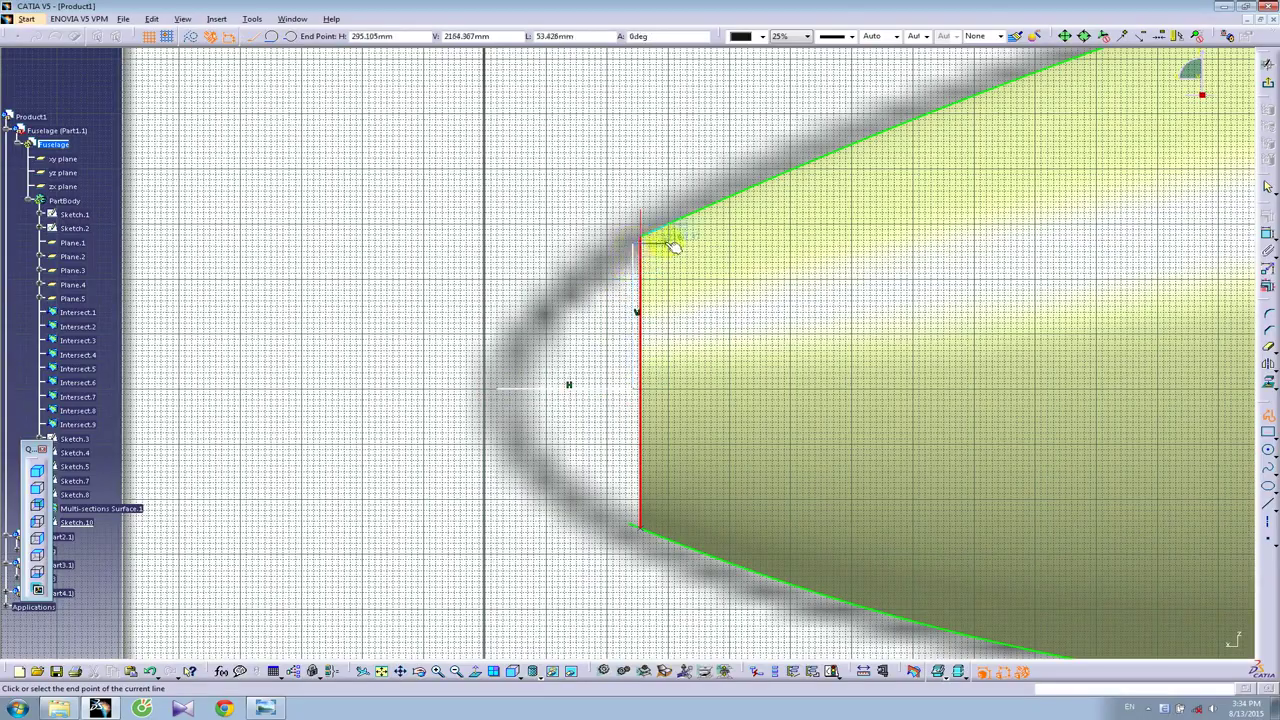
pyautogui.press('Escape')
# Step: Make the vertical line's upper endpoint coincident with the upper end of the fuselage's front section
pyautogui.moveTo(591, 277)
pyautogui.mouseDown(button='middle')
pyautogui.moveTo(649, 323)
pyautogui.moveTo(606, 306)
pyautogui.moveTo(594, 229)
pyautogui.moveTo(999, 152)
pyautogui.mouseUp(button='middle')
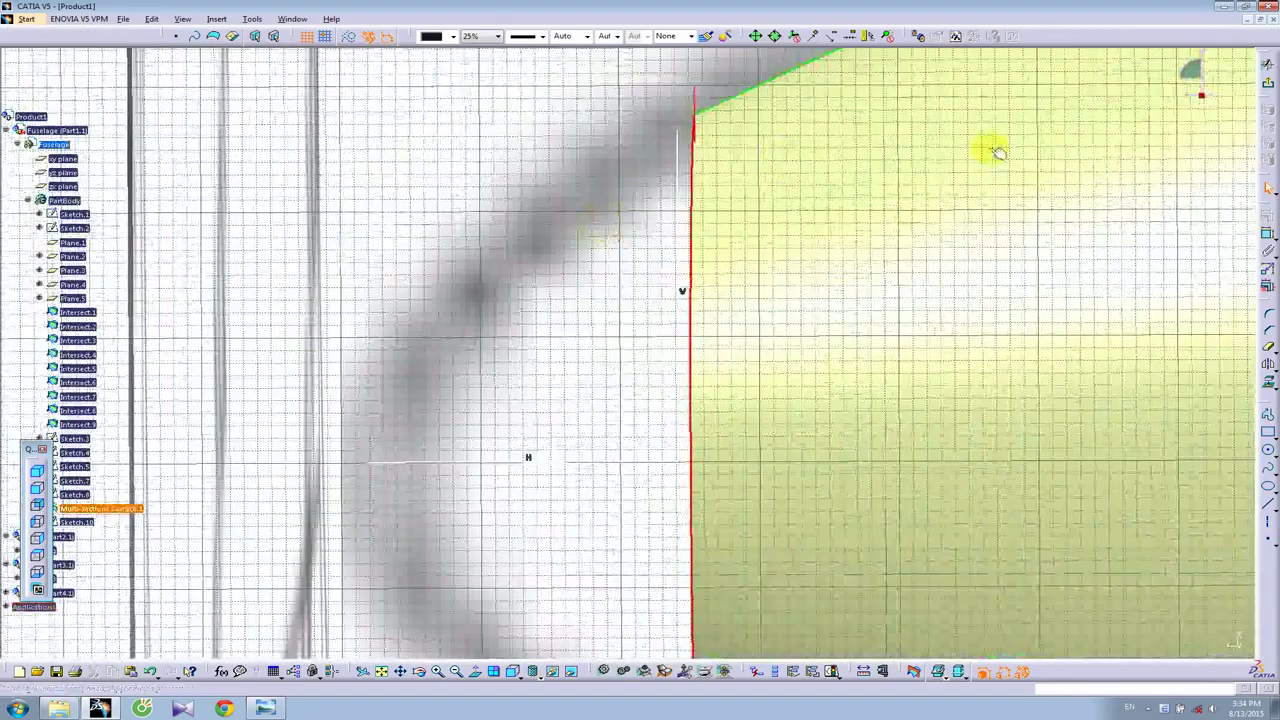
pyautogui.click(1250, 238)
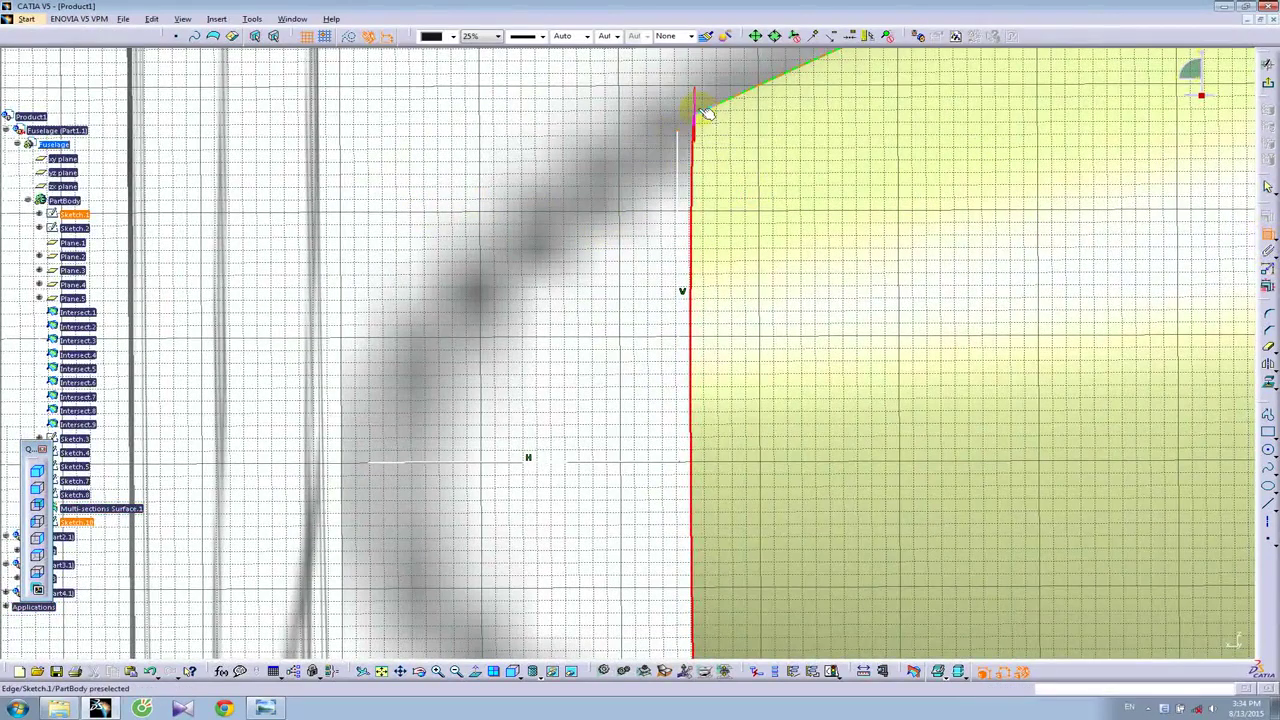
pyautogui.rightClick(660, 121)
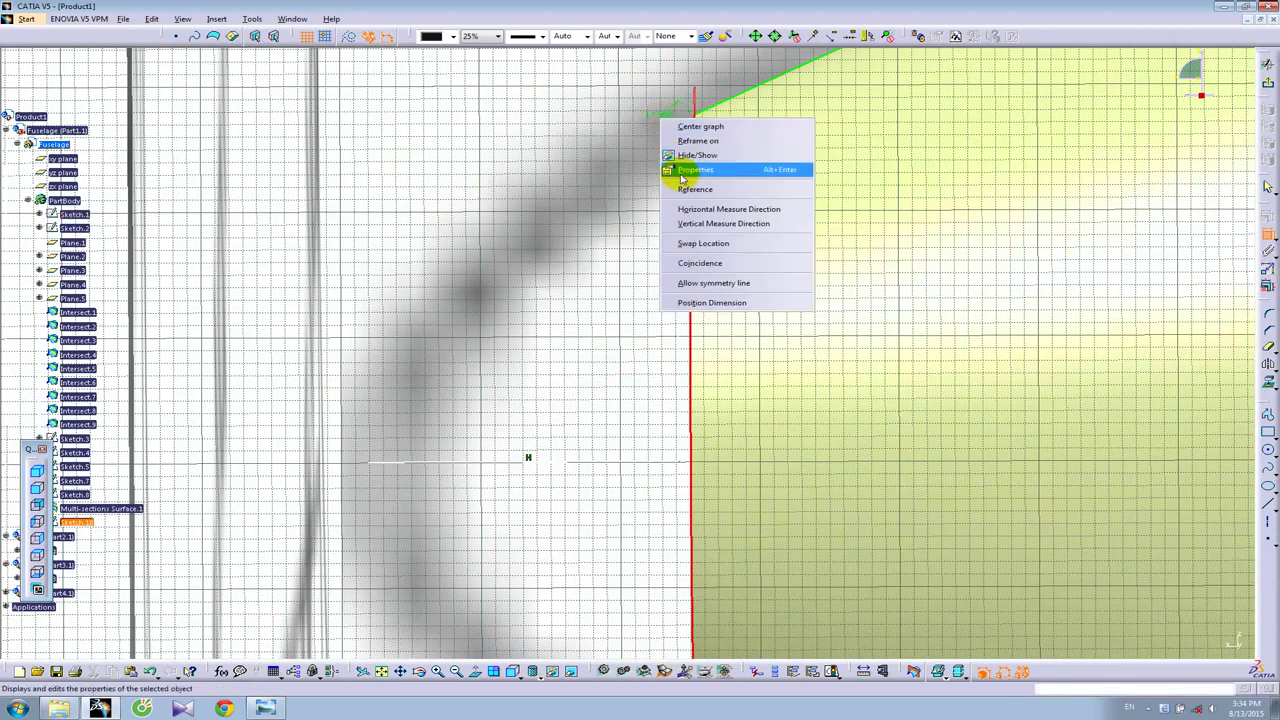
pyautogui.click(692, 263)
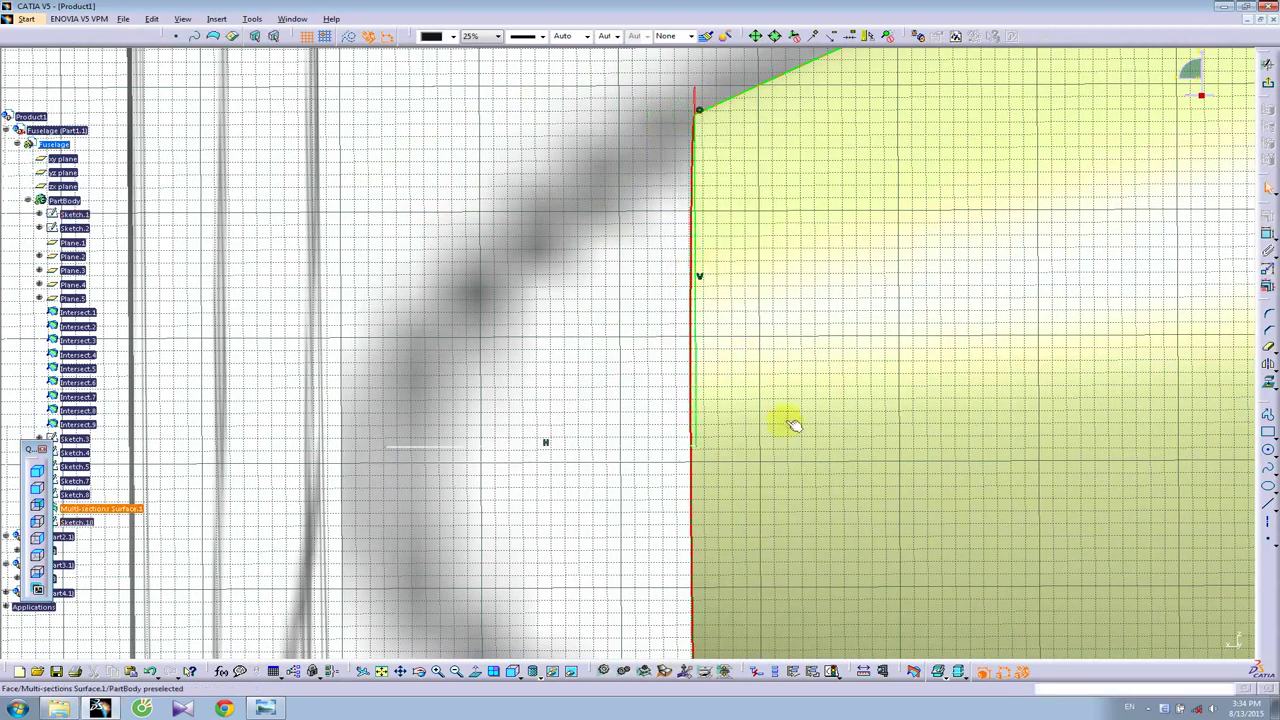
# Step: Constrain the upper and lower end points of the fuselage's front section as symmetric about the horizontal line
pyautogui.moveTo(614, 486)
pyautogui.mouseDown(button='middle')
pyautogui.moveTo(606, 523)
pyautogui.moveTo(603, 357)
pyautogui.moveTo(621, 374)
pyautogui.moveTo(591, 377)
pyautogui.mouseUp(button='middle')
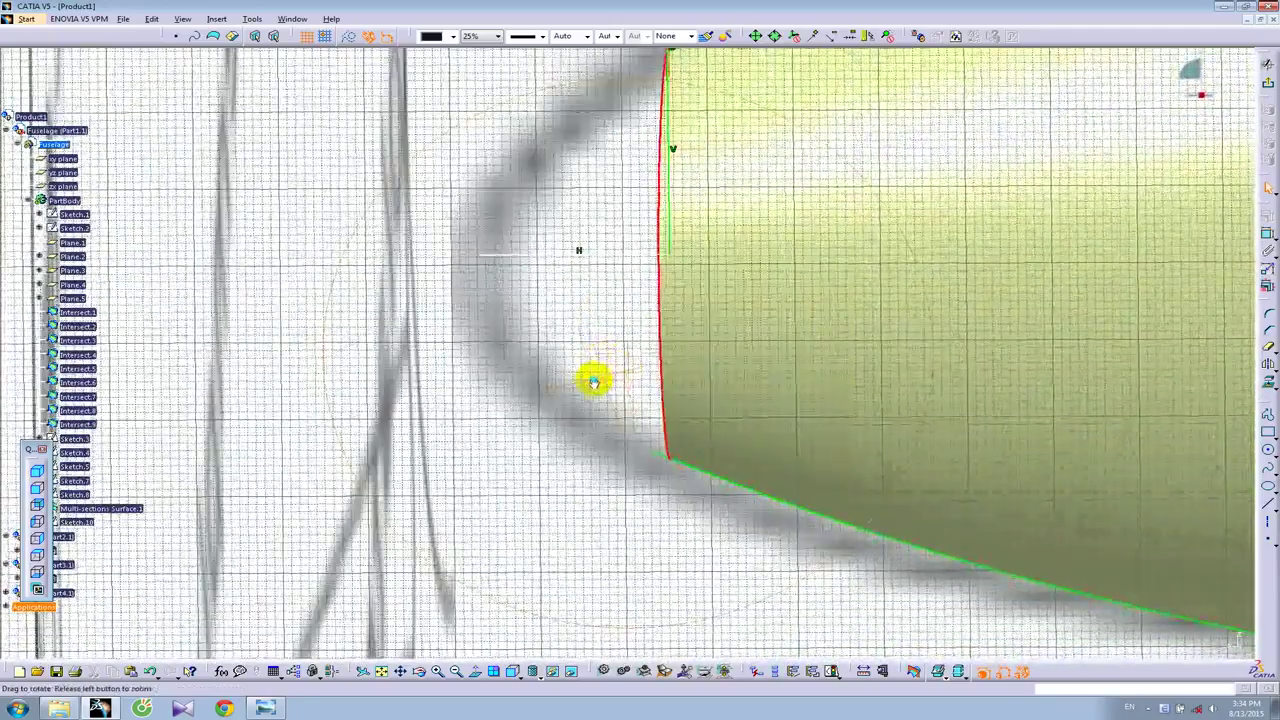
pyautogui.moveTo(563, 323); pyautogui.dragTo(592, 355, button='middle')
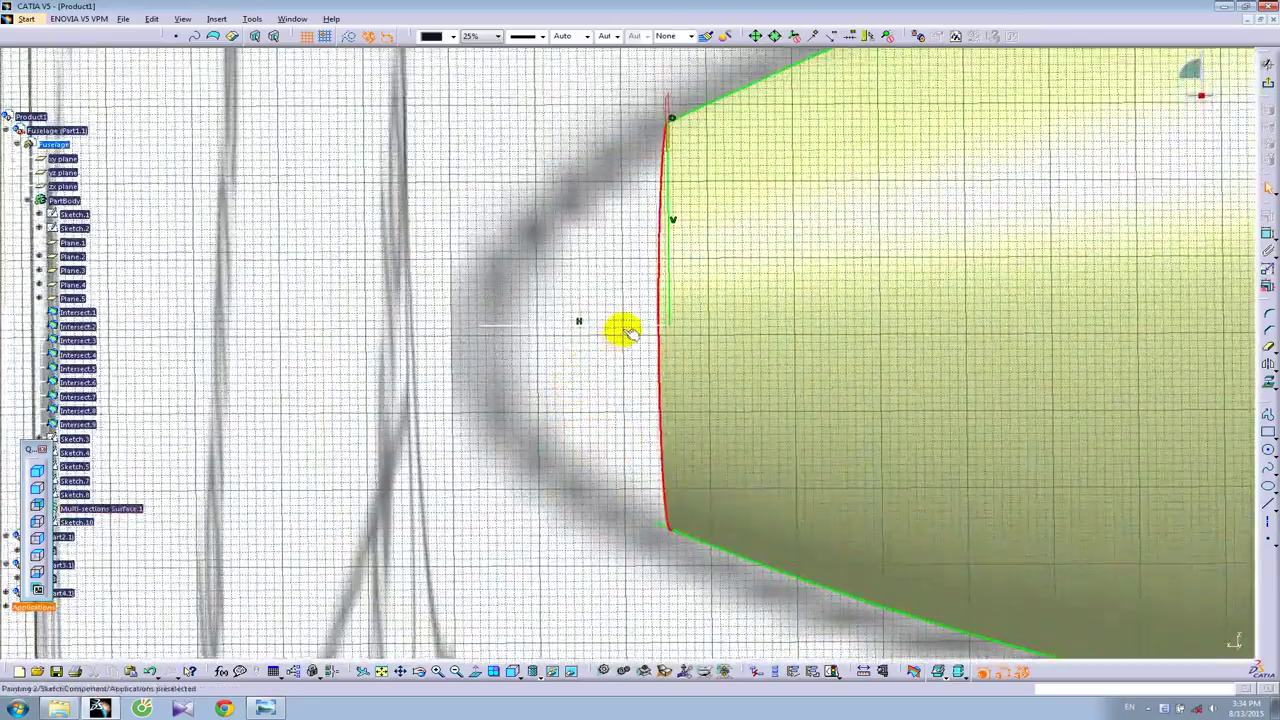
pyautogui.click(623, 325)
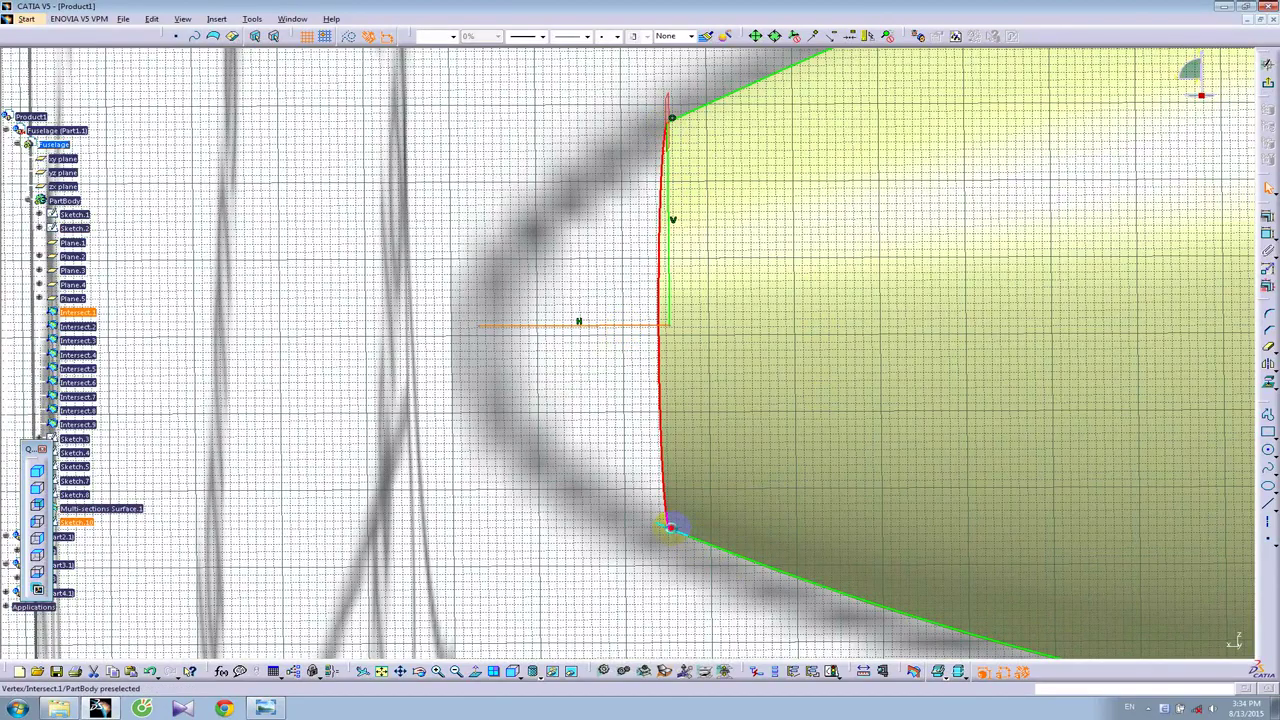
pyautogui.moveTo(775, 492)
pyautogui.mouseDown(button='middle')
pyautogui.moveTo(734, 437)
pyautogui.moveTo(534, 400)
pyautogui.mouseUp(button='middle')
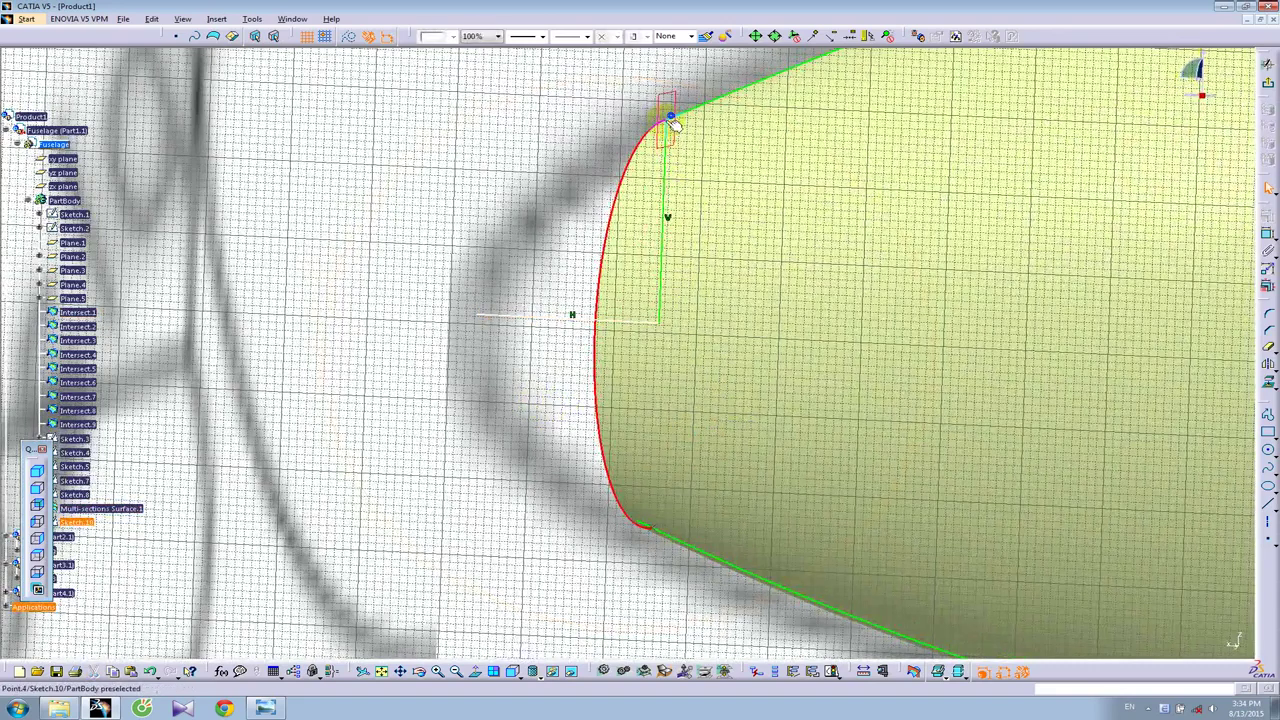
pyautogui.click(690, 580)
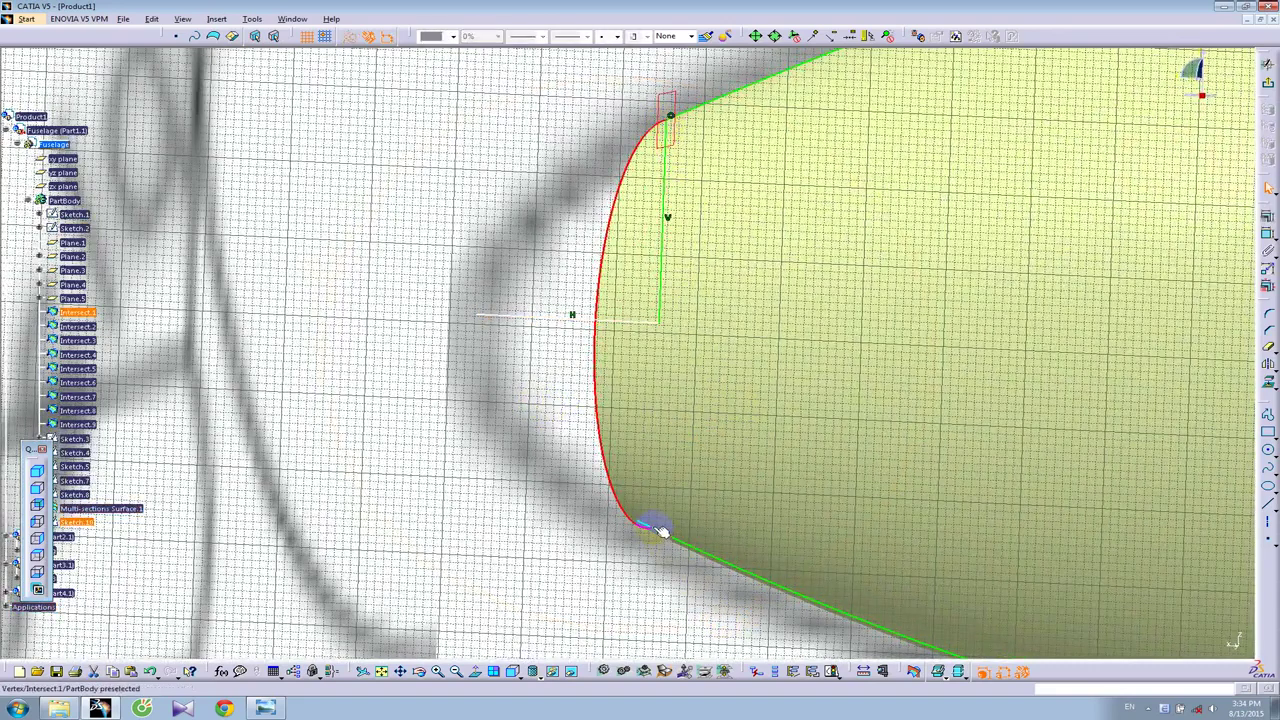
pyautogui.click(459, 387)
pyautogui.click(1262, 216)
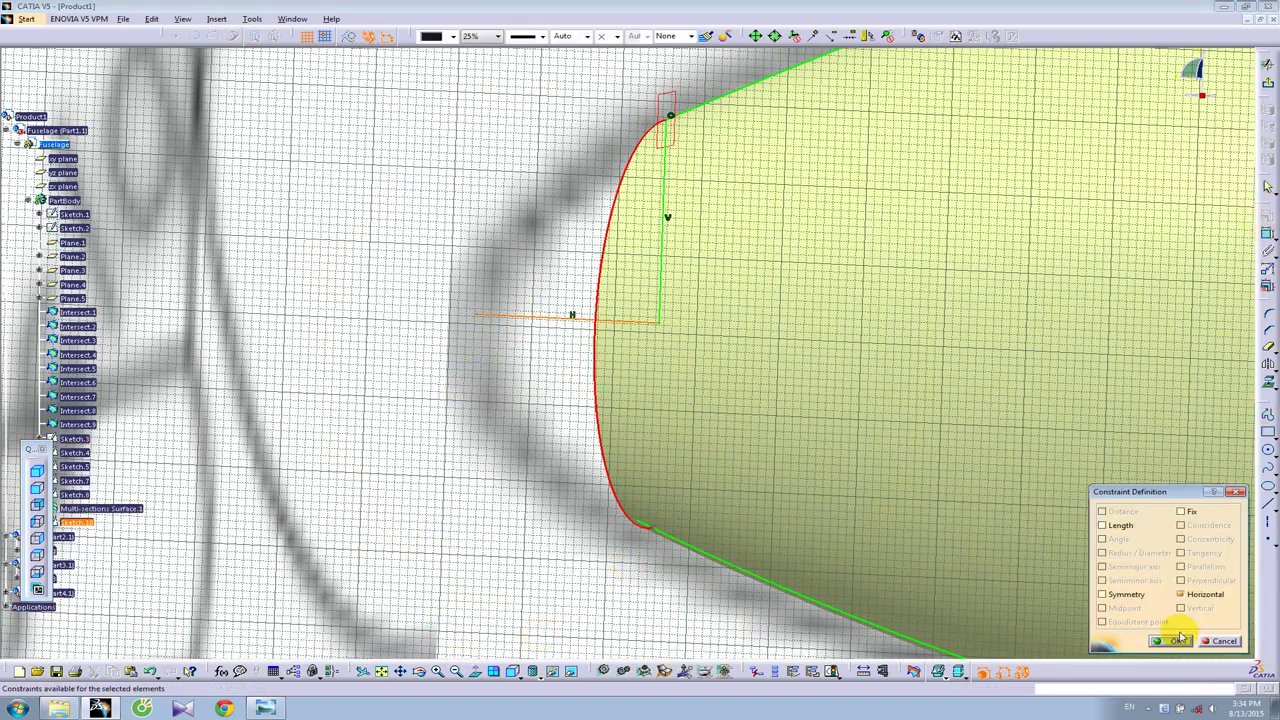
pyautogui.click(1102, 595)
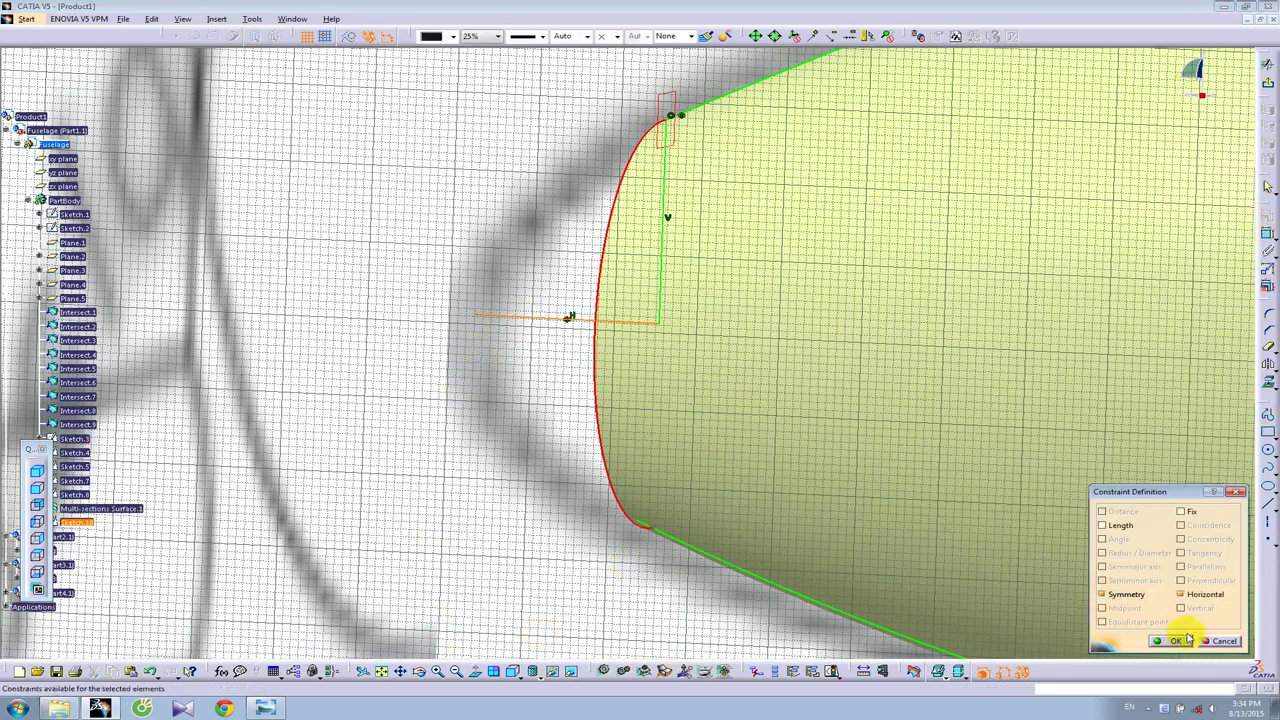
pyautogui.click(1176, 641)
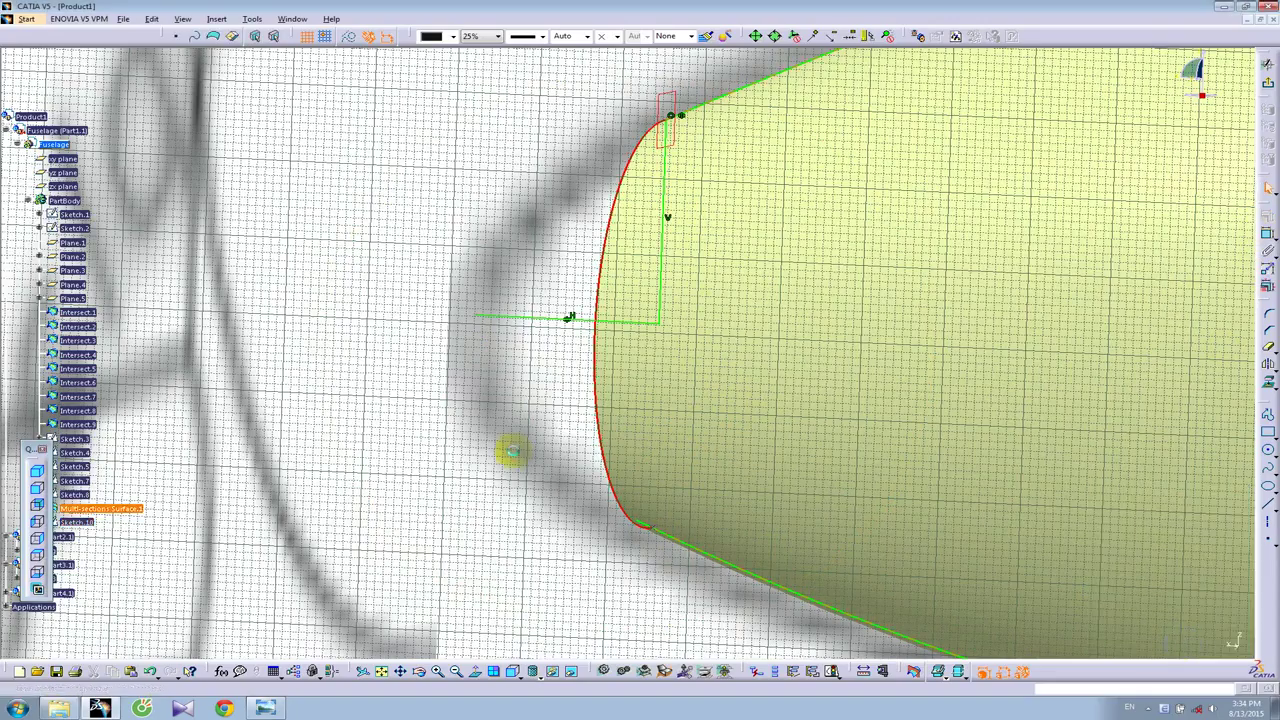
# Step: Draw a four-point spline along the upper nose outline, from the horizontal line's tip to the front section's upper end point
pyautogui.click(474, 674)
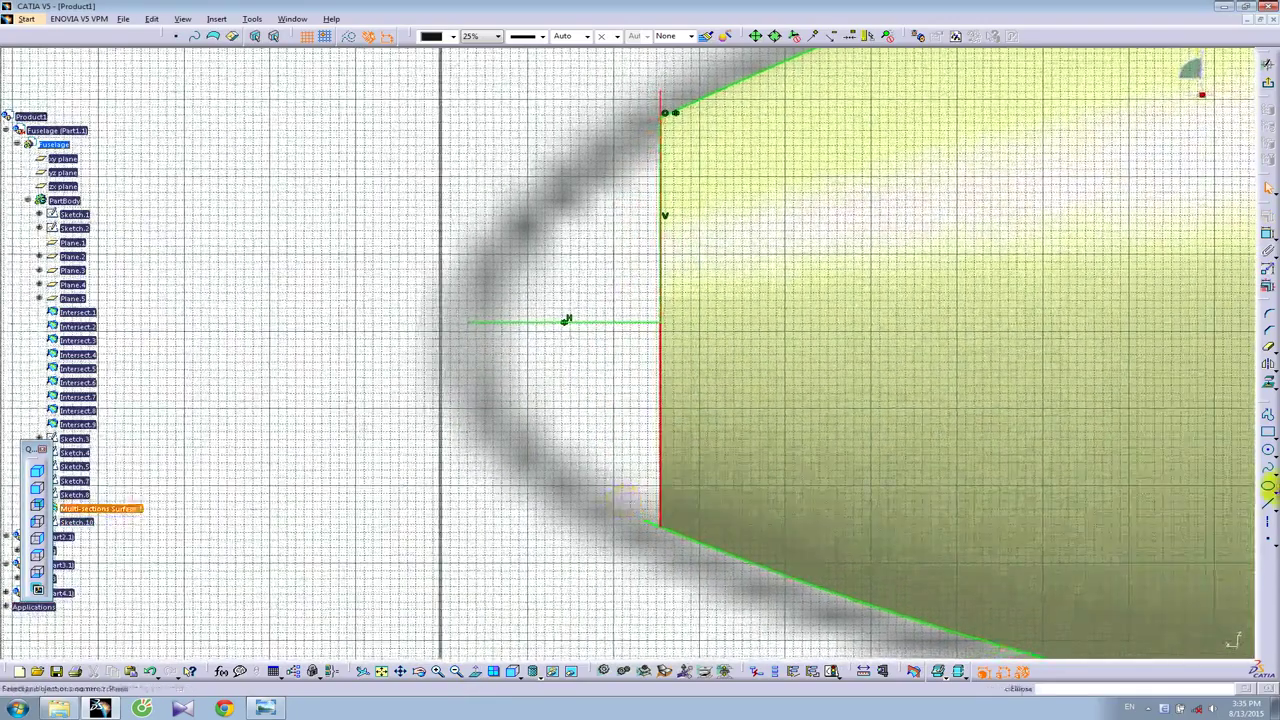
pyautogui.click(1268, 470)
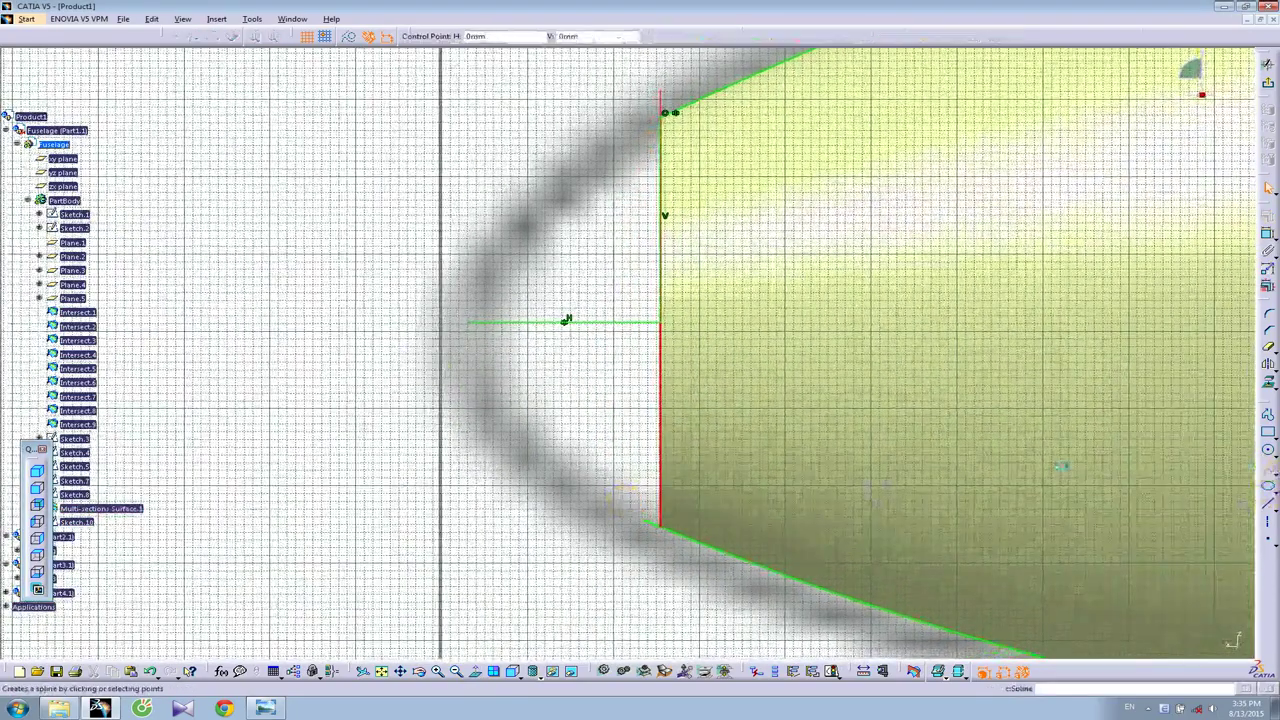
pyautogui.click(474, 320)
pyautogui.click(535, 236)
pyautogui.click(611, 164)
pyautogui.click(666, 113)
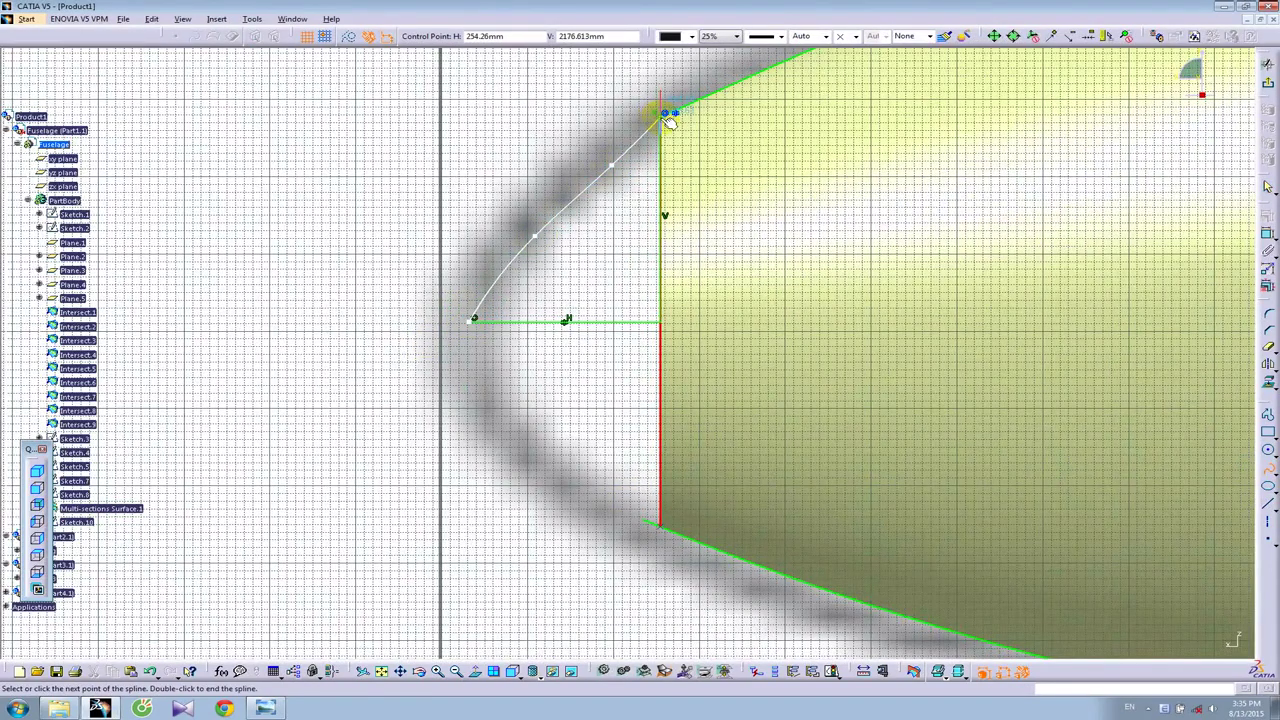
pyautogui.moveTo(666, 114)
pyautogui.mouseDown(button='middle')
pyautogui.moveTo(729, 229)
pyautogui.moveTo(740, 163)
pyautogui.mouseUp(button='middle')
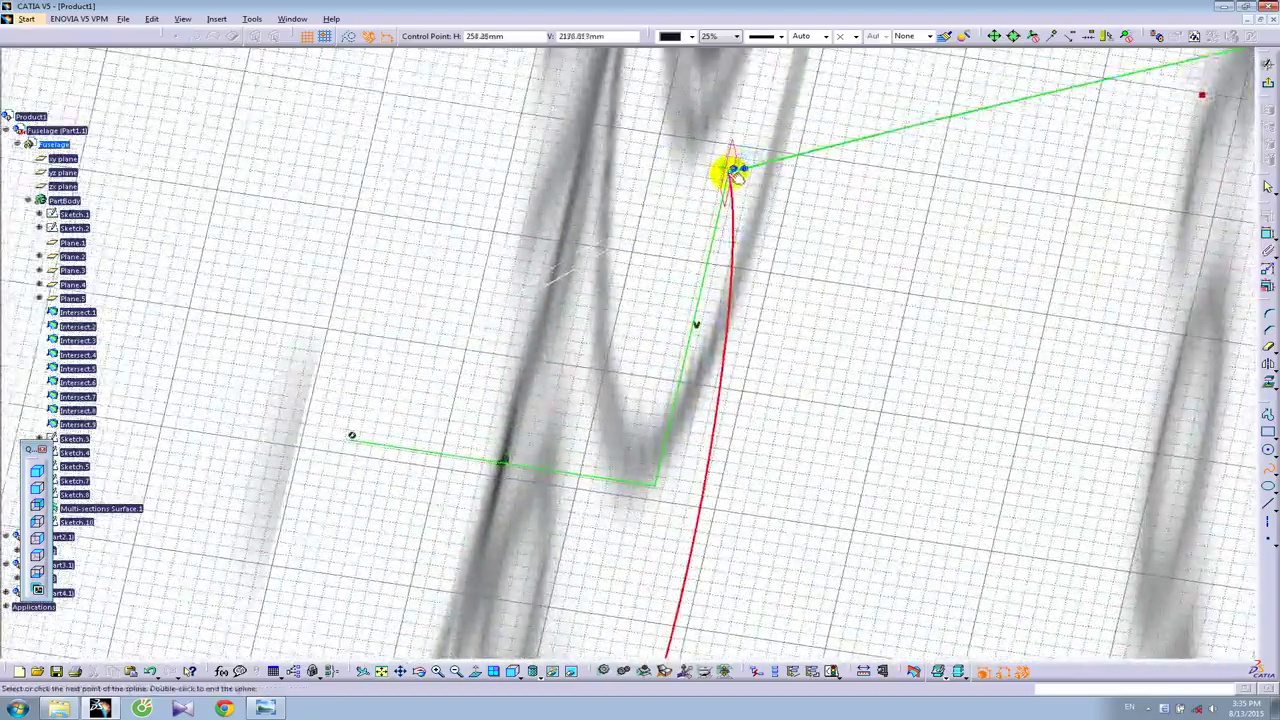
pyautogui.doubleClick(798, 178)
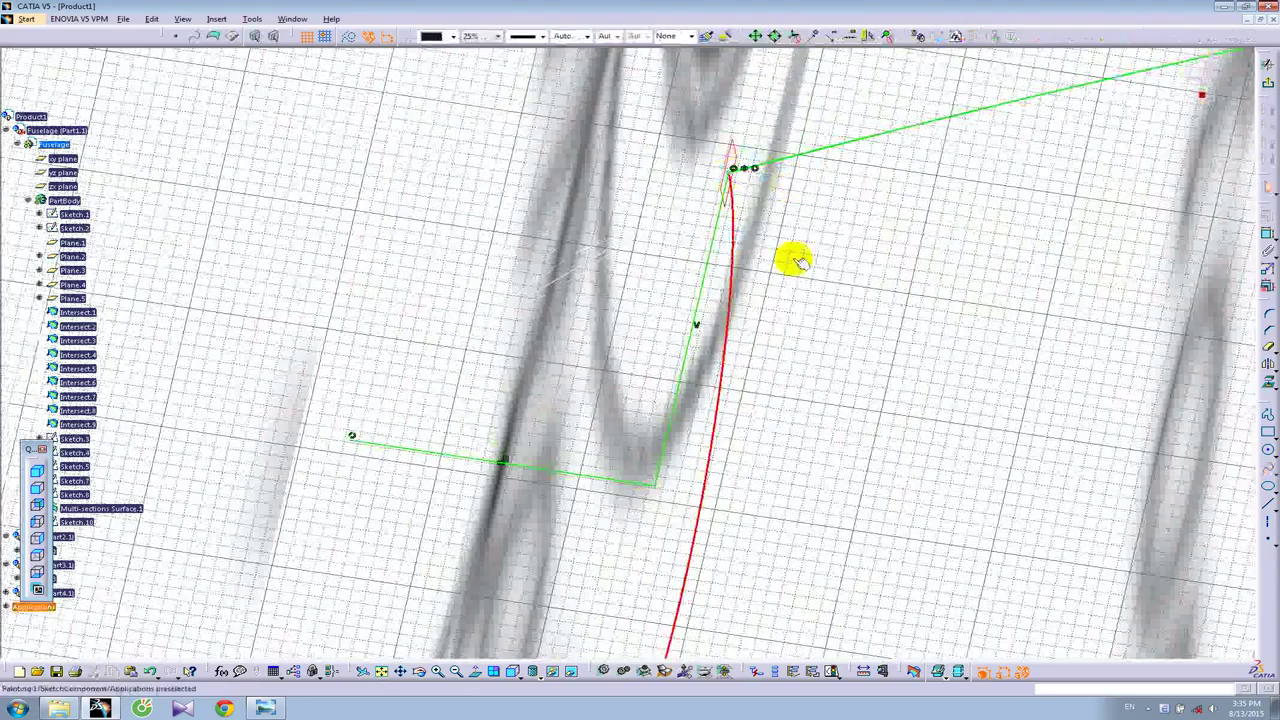
# Step: Move the spline's two middle control points outward to follow the nose outline in the reference image
pyautogui.click(479, 675)
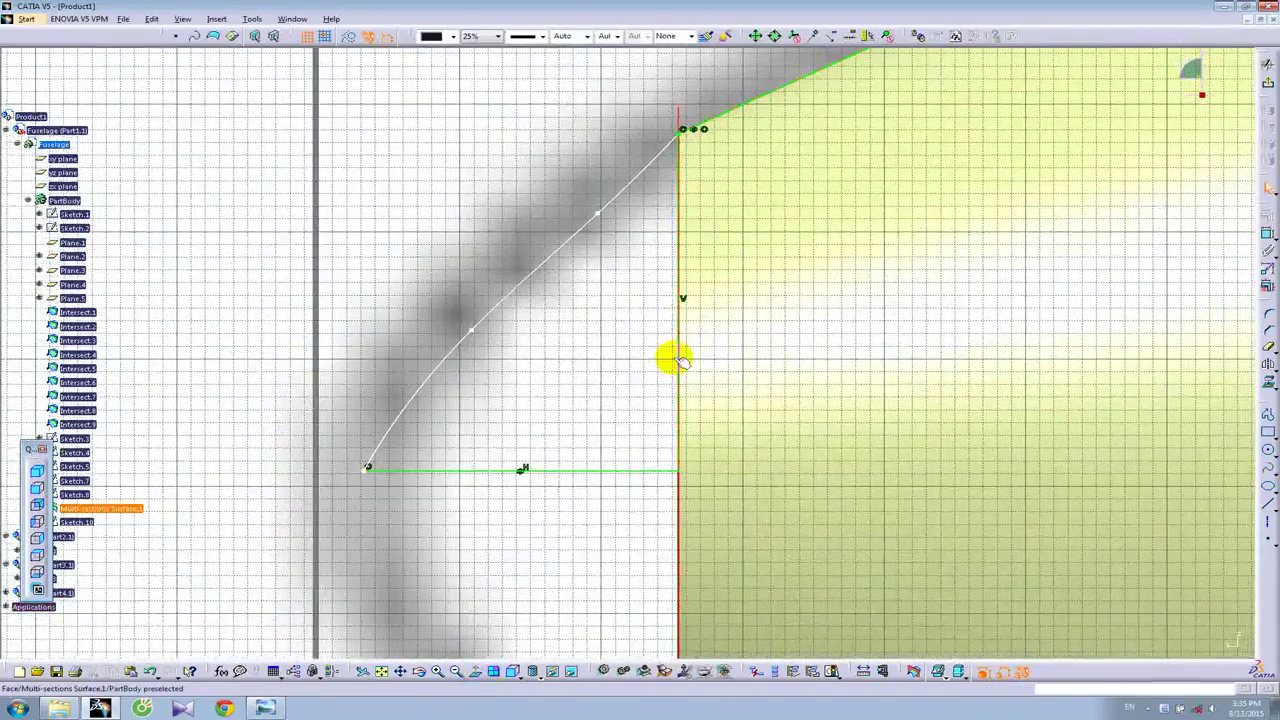
pyautogui.moveTo(601, 214); pyautogui.dragTo(589, 204)
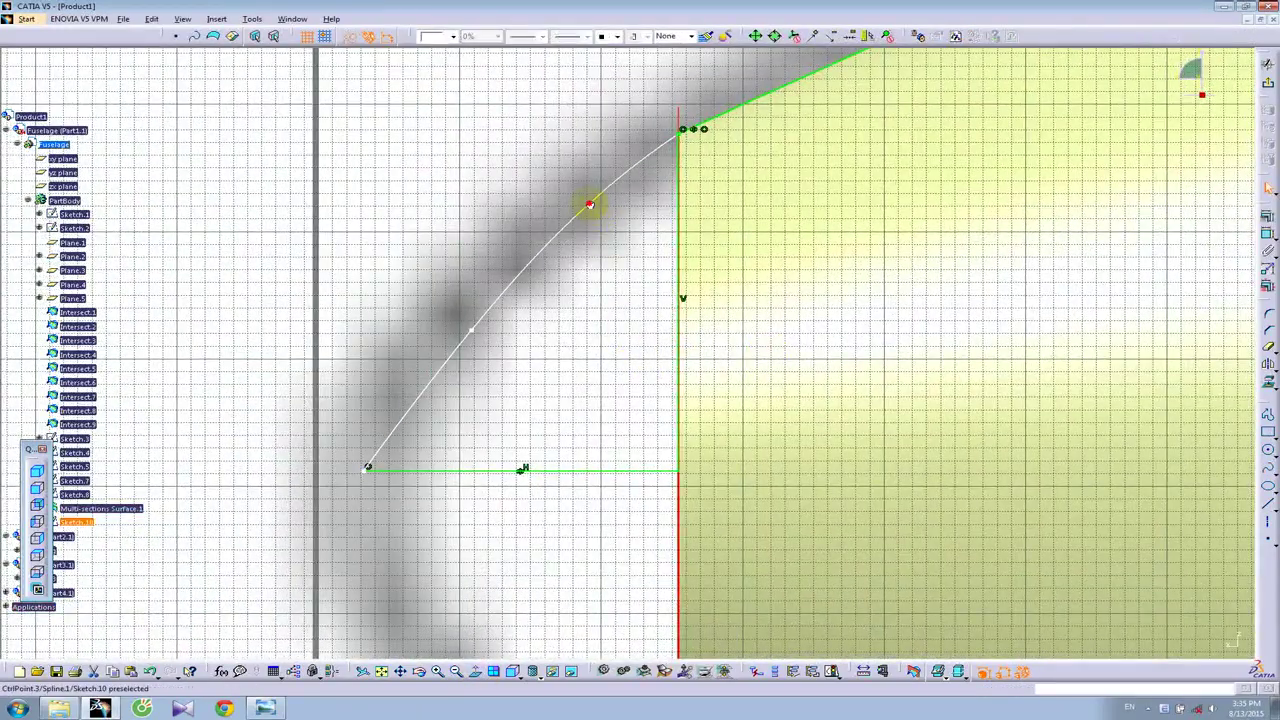
pyautogui.moveTo(465, 331); pyautogui.dragTo(437, 323)
# Step: Enable tangency at CtrlPoint.1, the spline's end point at the nose tip
pyautogui.doubleClick(380, 422)
pyautogui.click(1083, 525)
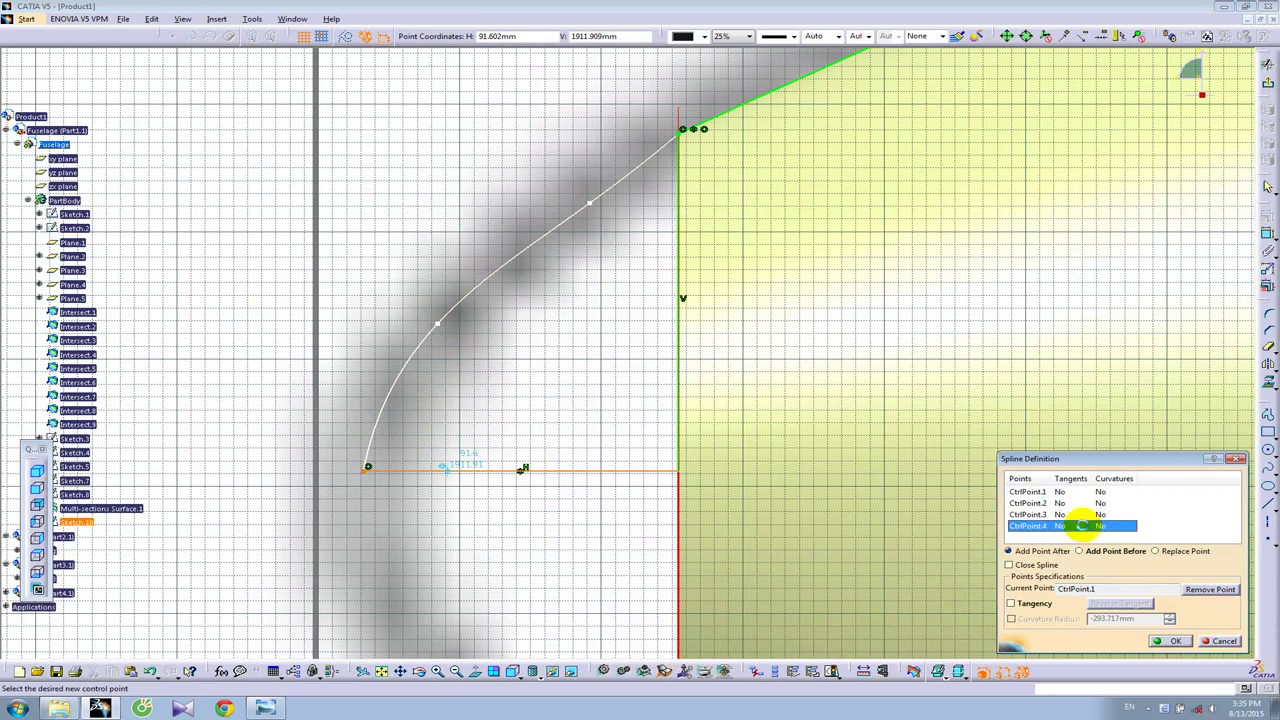
pyautogui.click(1085, 491)
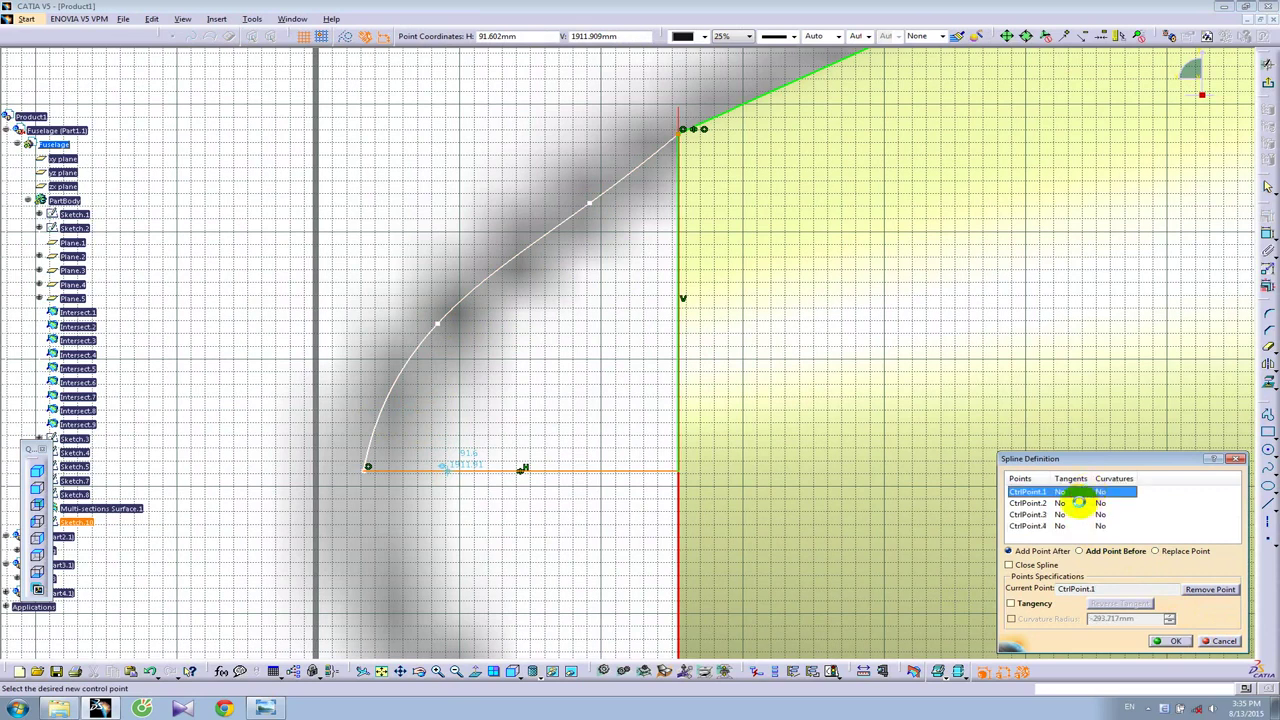
pyautogui.click(1010, 603)
pyautogui.click(1140, 640)
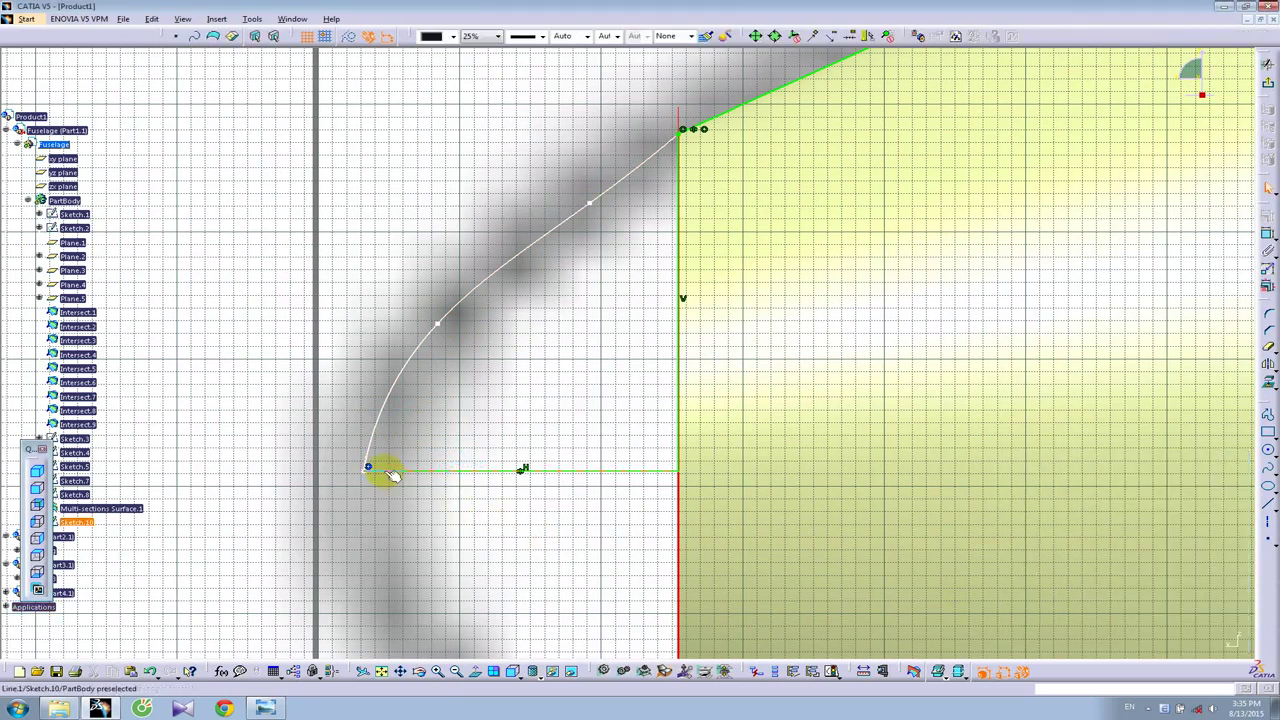
# Step: Apply a vertical constraint to the spline's tangent at the nose tip
pyautogui.click(1268, 216)
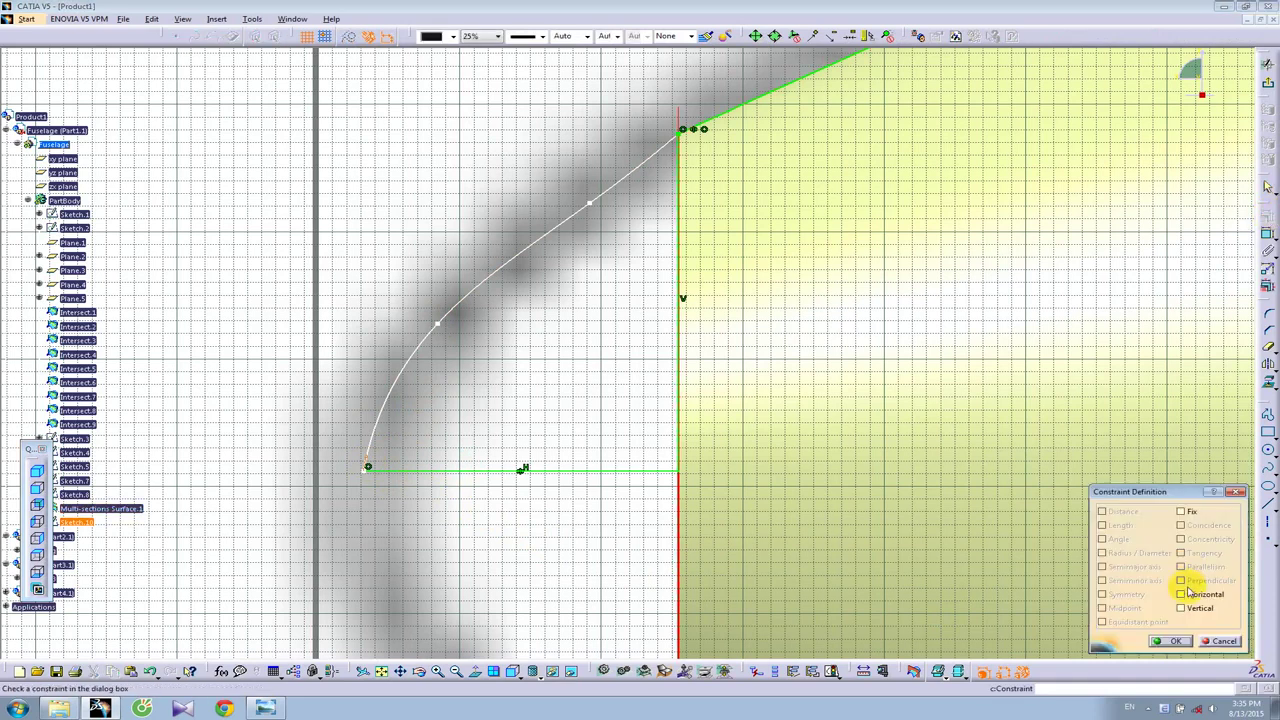
pyautogui.click(1180, 606)
pyautogui.click(1183, 640)
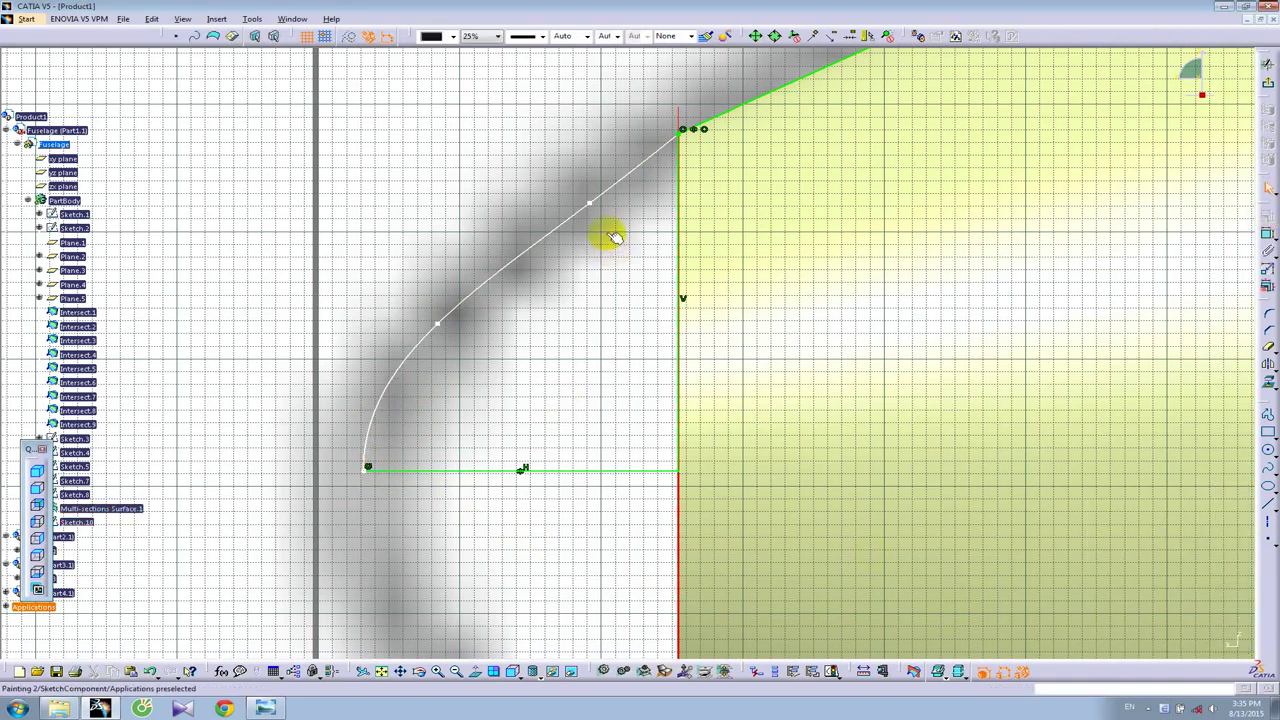
# Step: Readjust the two middle control points to smooth the vertically tangent spline along the blueprint's upper nose curve
pyautogui.moveTo(592, 204); pyautogui.dragTo(575, 198)
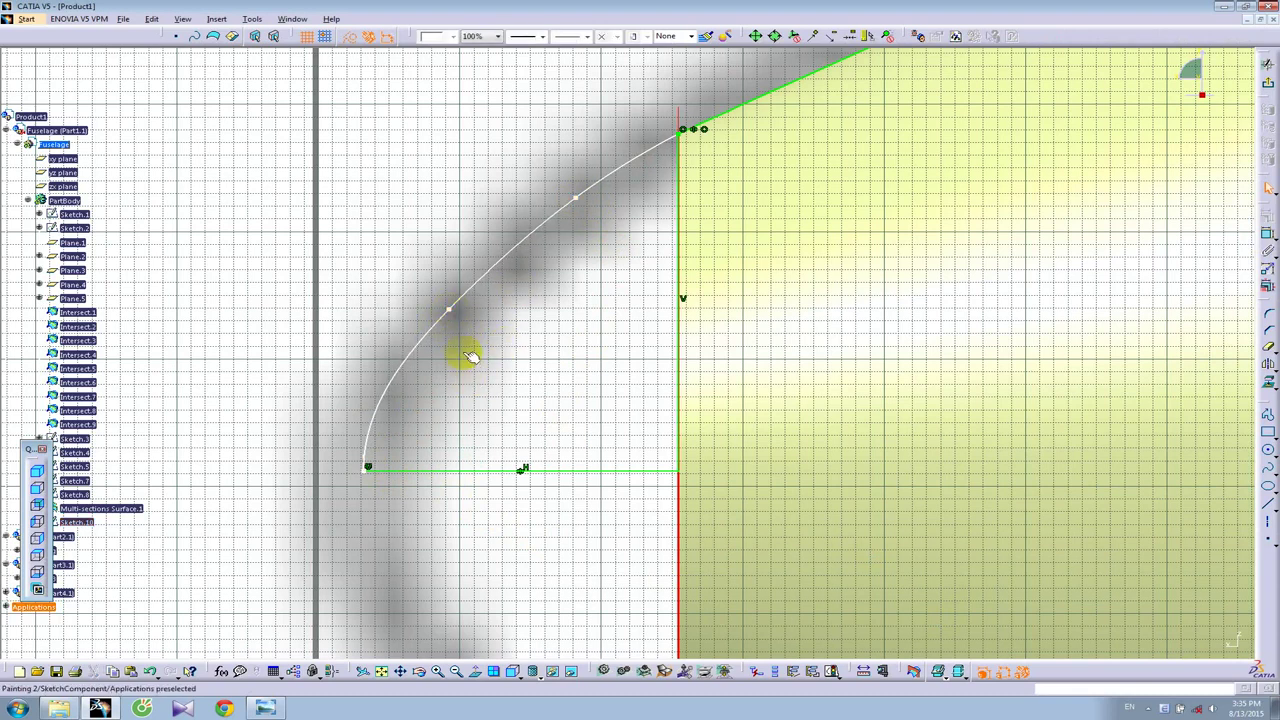
pyautogui.click(444, 302)
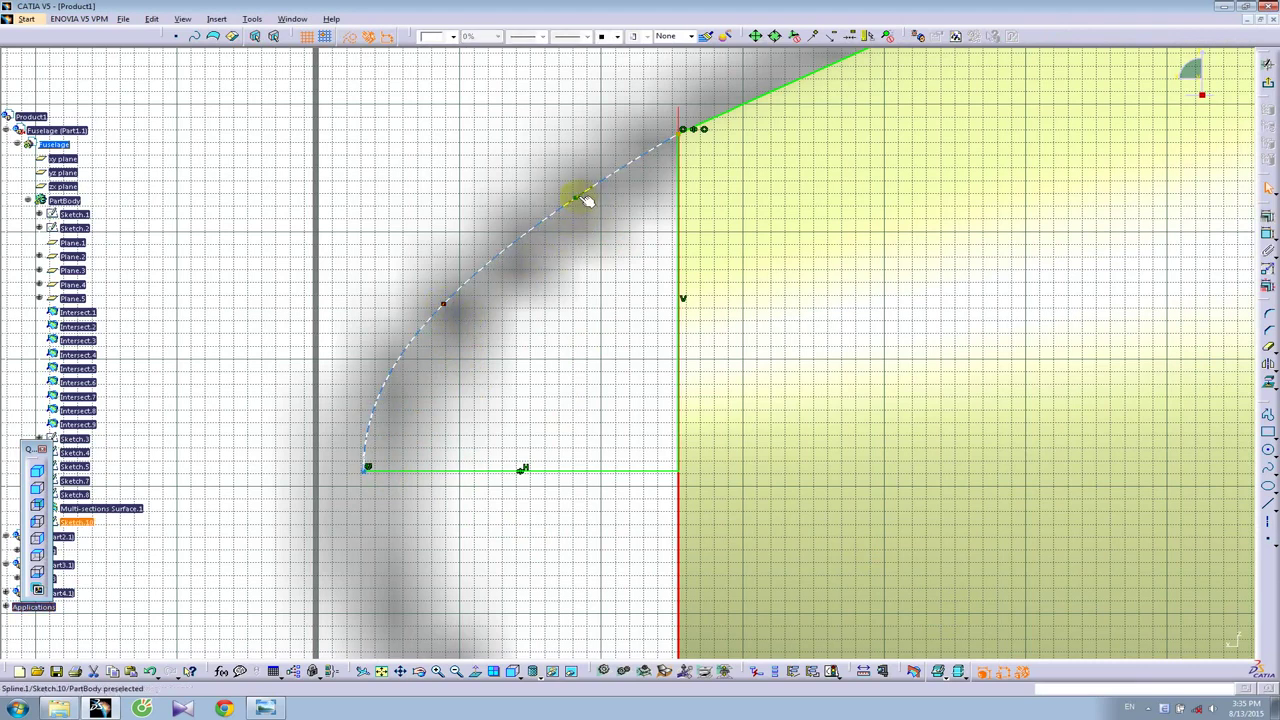
# Step: Fine-tune the spline's upper middle control point along the blueprint's nose outline and close the sketch
pyautogui.moveTo(573, 197); pyautogui.dragTo(571, 195)
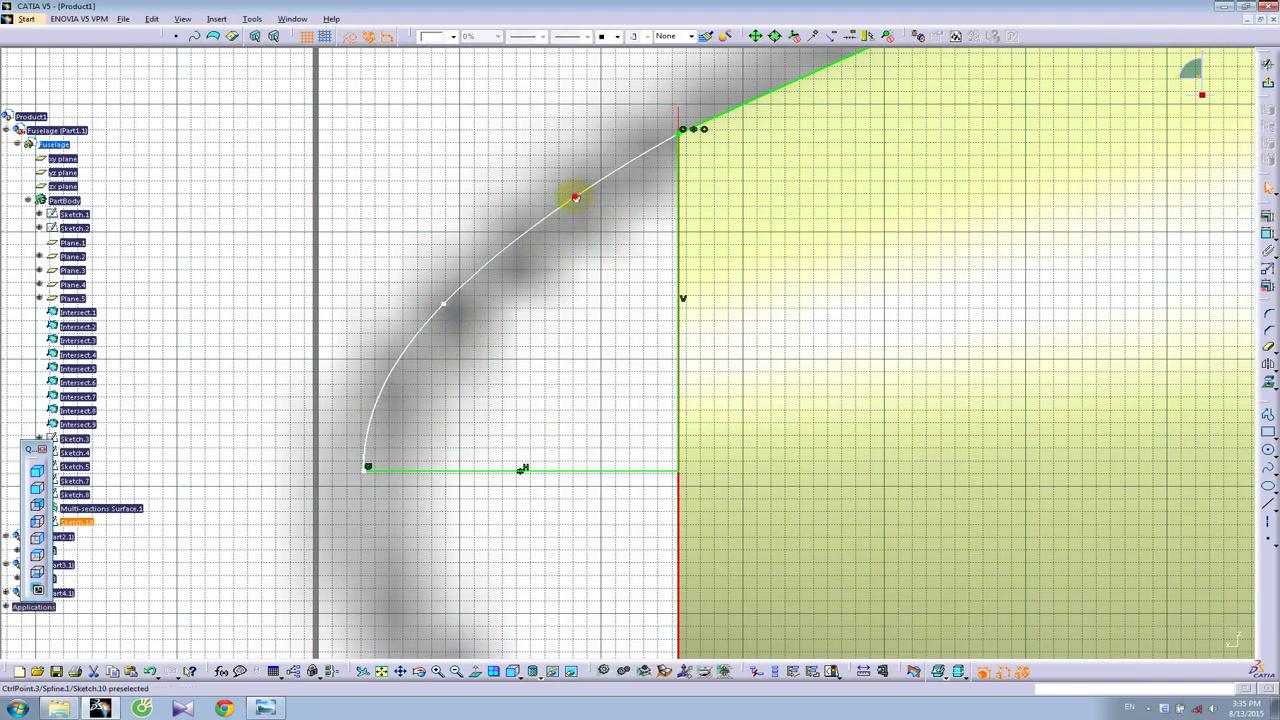
pyautogui.click(766, 459)
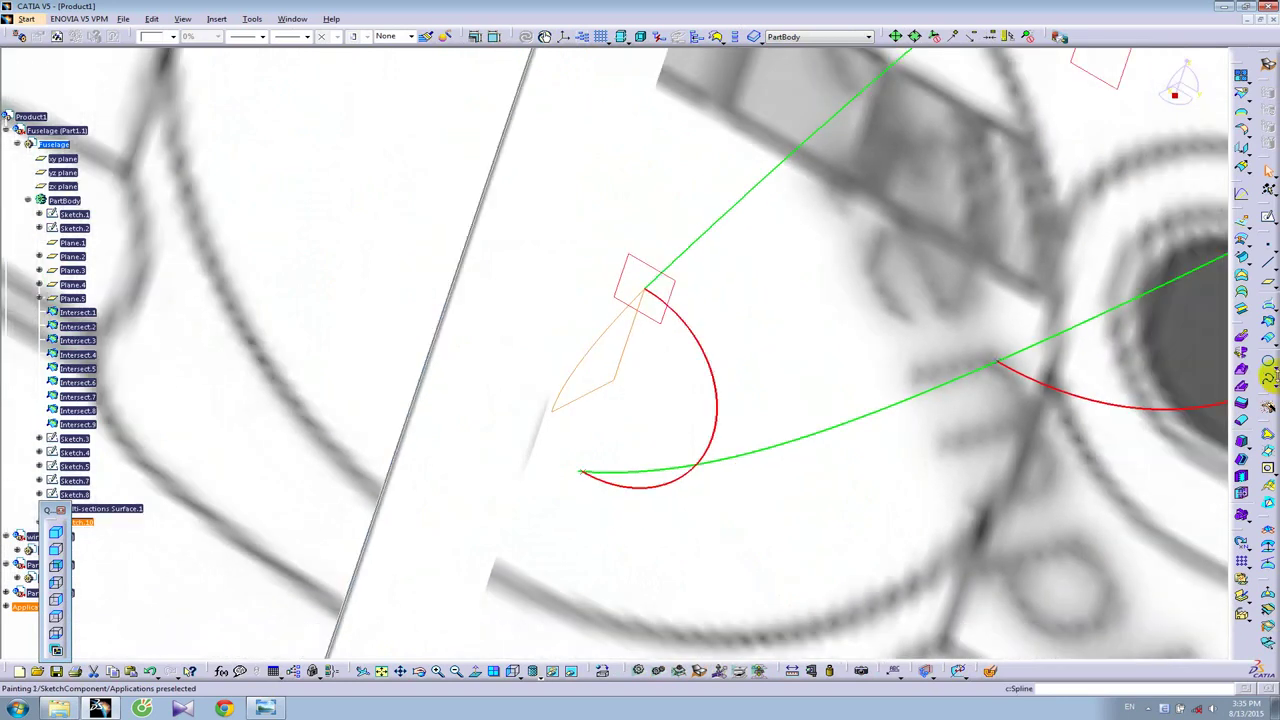
# Step: Revolve the nose profile sketch 180° about its horizontal edge to build the nose tip surface
pyautogui.click(1246, 223)
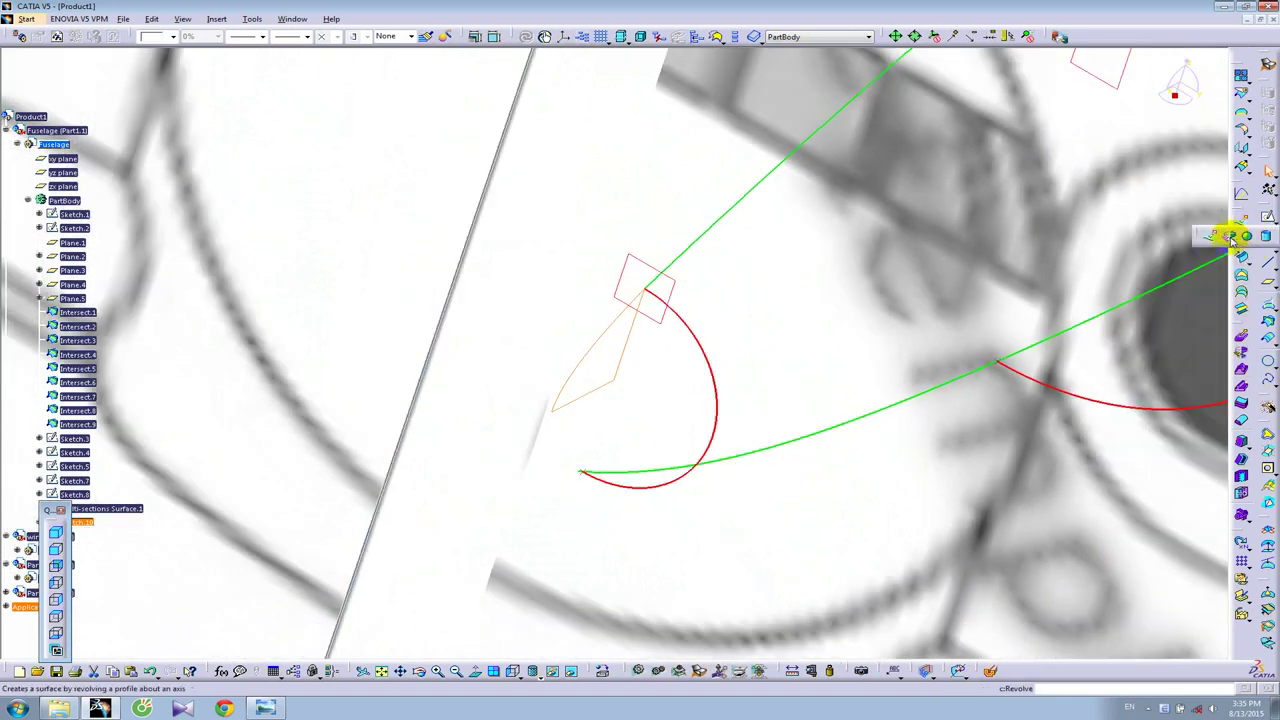
pyautogui.click(1231, 238)
pyautogui.click(598, 390)
pyautogui.moveTo(800, 471)
pyautogui.mouseDown(button='middle')
pyautogui.moveTo(623, 380)
pyautogui.moveTo(498, 380)
pyautogui.mouseUp(button='middle')
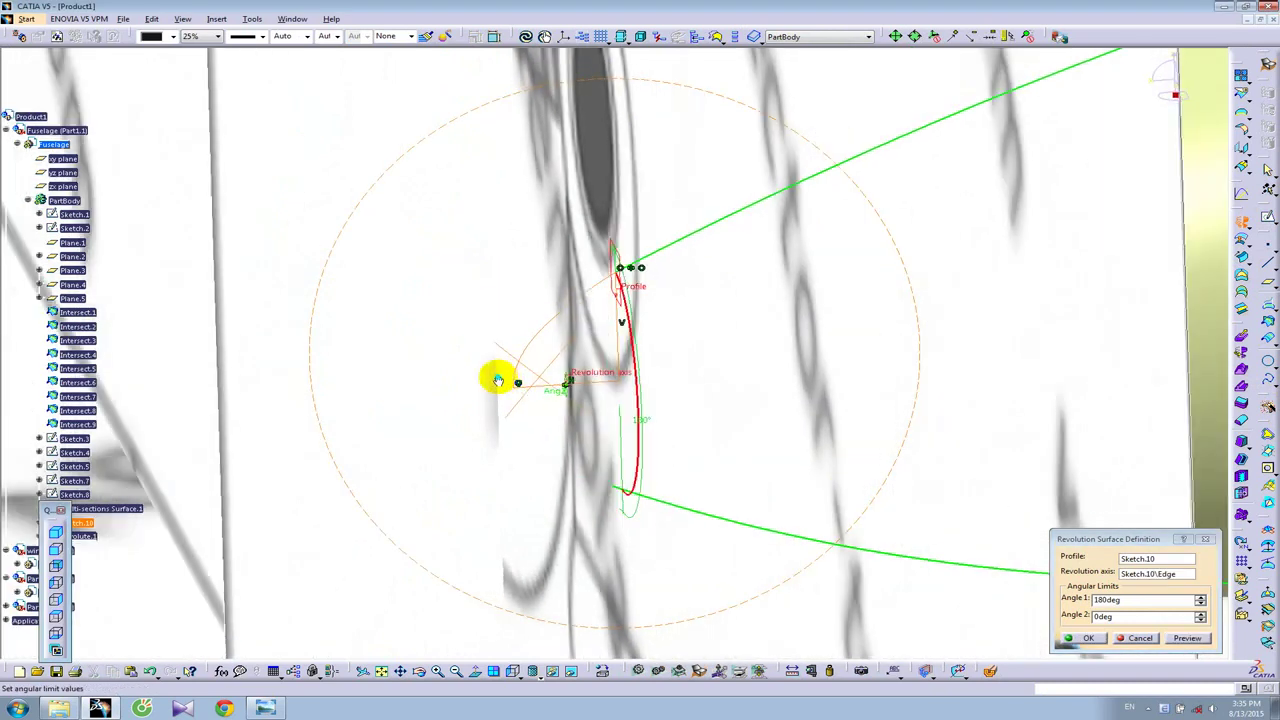
pyautogui.click(1090, 639)
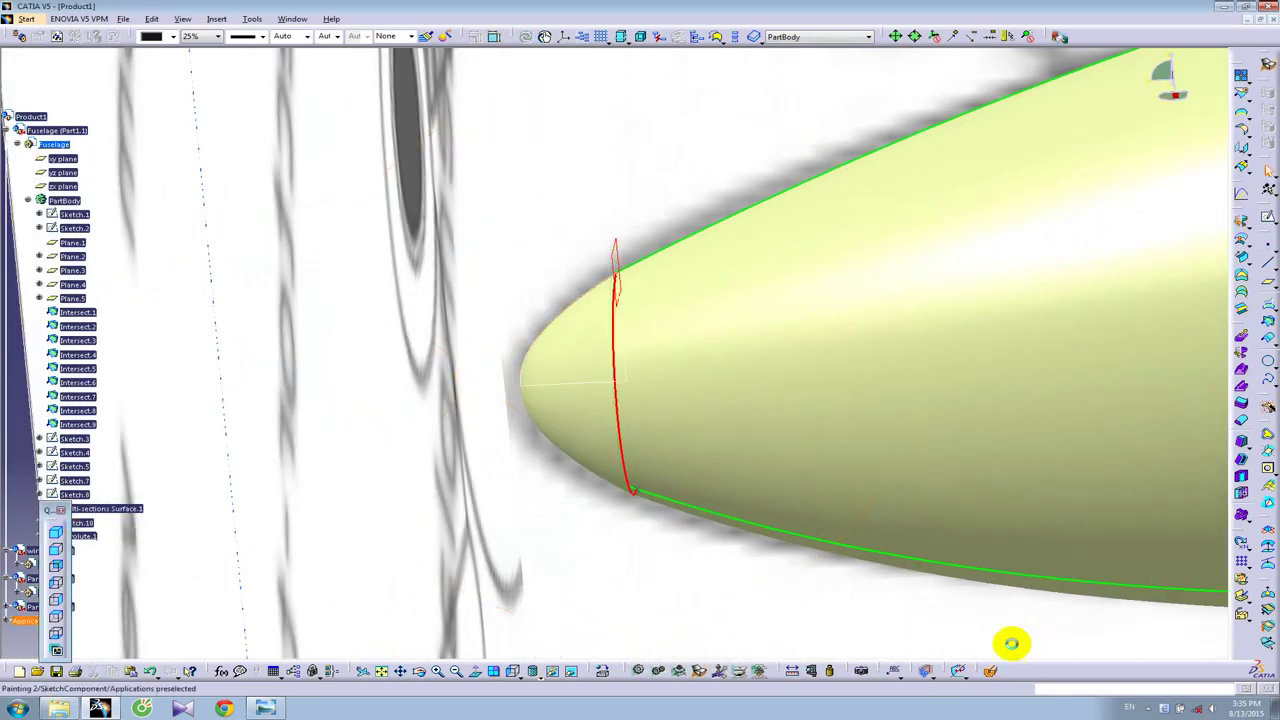
# Step: Start a new sketch on the zx plane and turn it to the opposite normal view showing the side blueprint
pyautogui.moveTo(817, 466); pyautogui.dragTo(620, 534, button='middle')
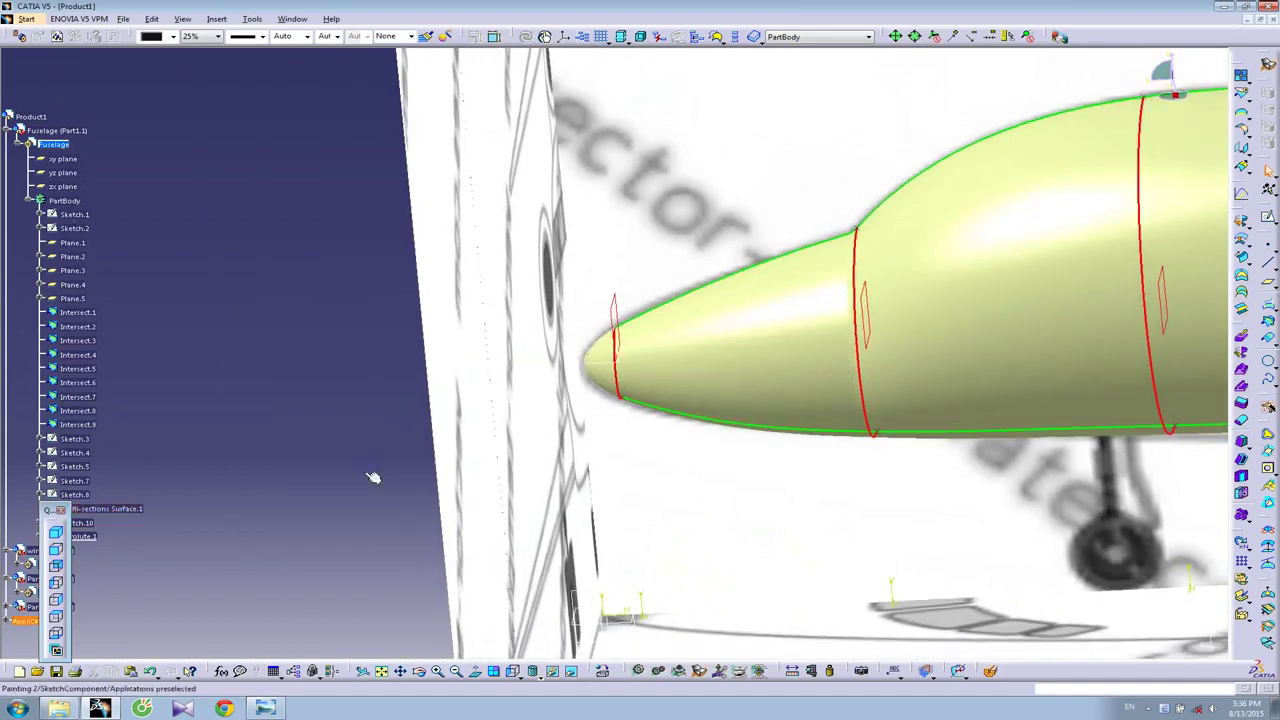
pyautogui.moveTo(794, 414); pyautogui.dragTo(466, 496, button='middle')
pyautogui.moveTo(583, 409); pyautogui.dragTo(626, 429, button='middle')
pyautogui.click(627, 433)
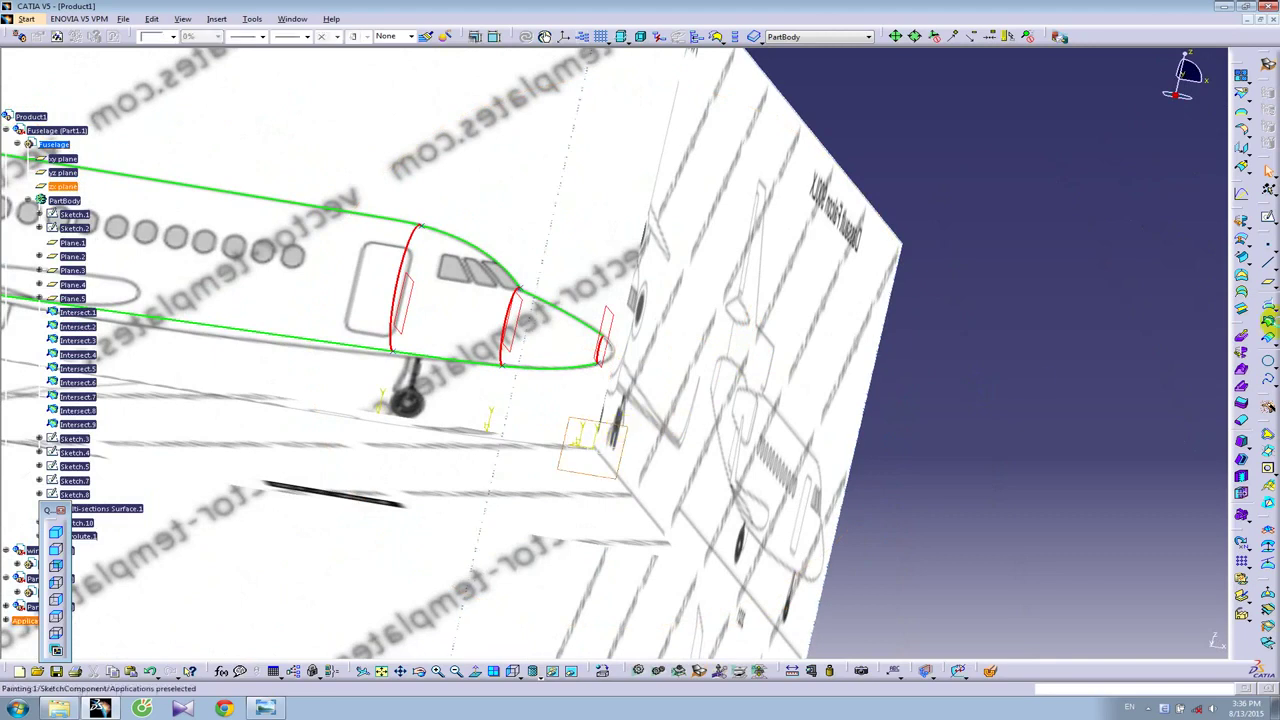
pyautogui.click(1268, 224)
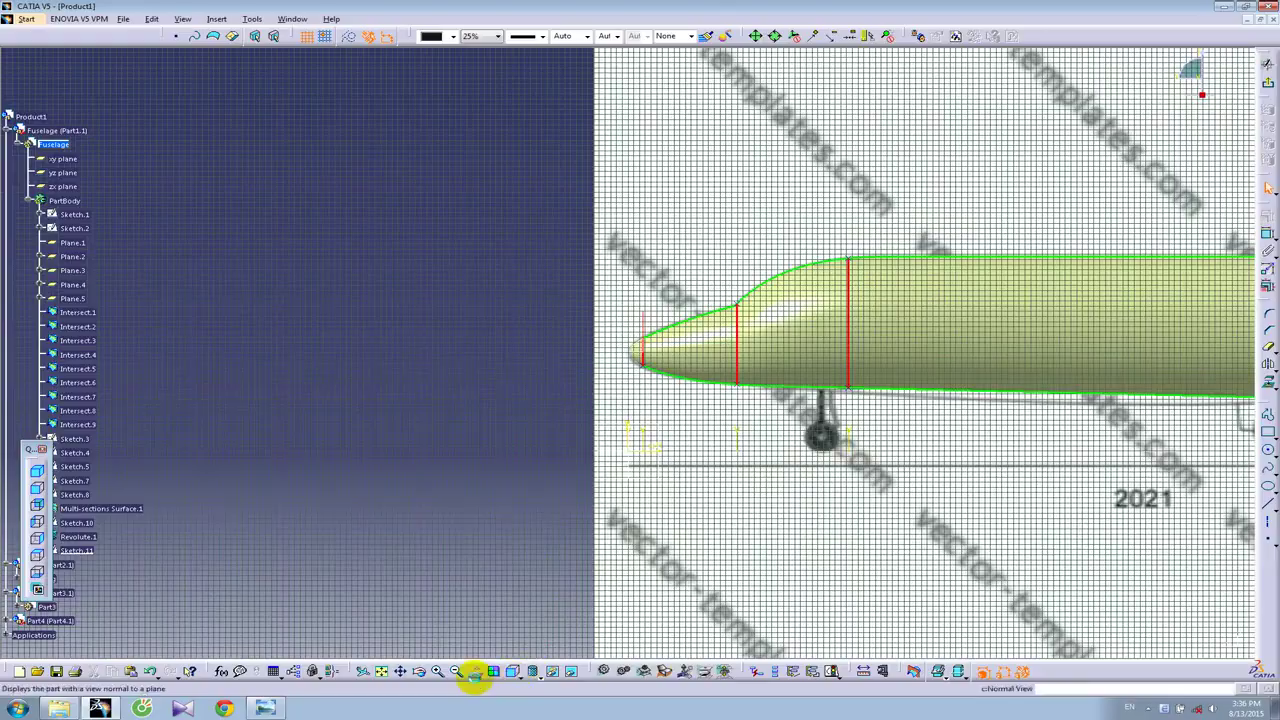
pyautogui.click(474, 672)
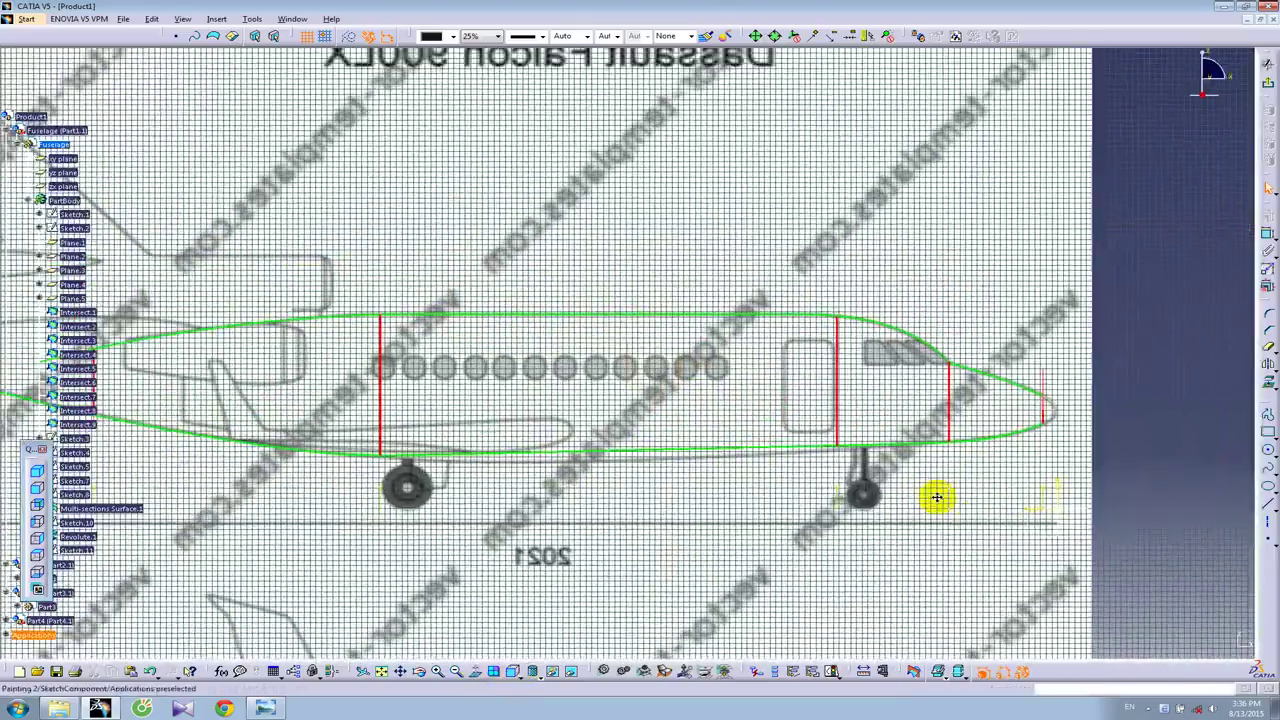
# Step: Draw circles over the first two cabin windows at the nose end of the window row in the side blueprint
pyautogui.moveTo(937, 492); pyautogui.dragTo(923, 383, button='middle')
pyautogui.moveTo(949, 463)
pyautogui.mouseDown(button='middle')
pyautogui.moveTo(617, 460)
pyautogui.moveTo(694, 394)
pyautogui.mouseUp(button='middle')
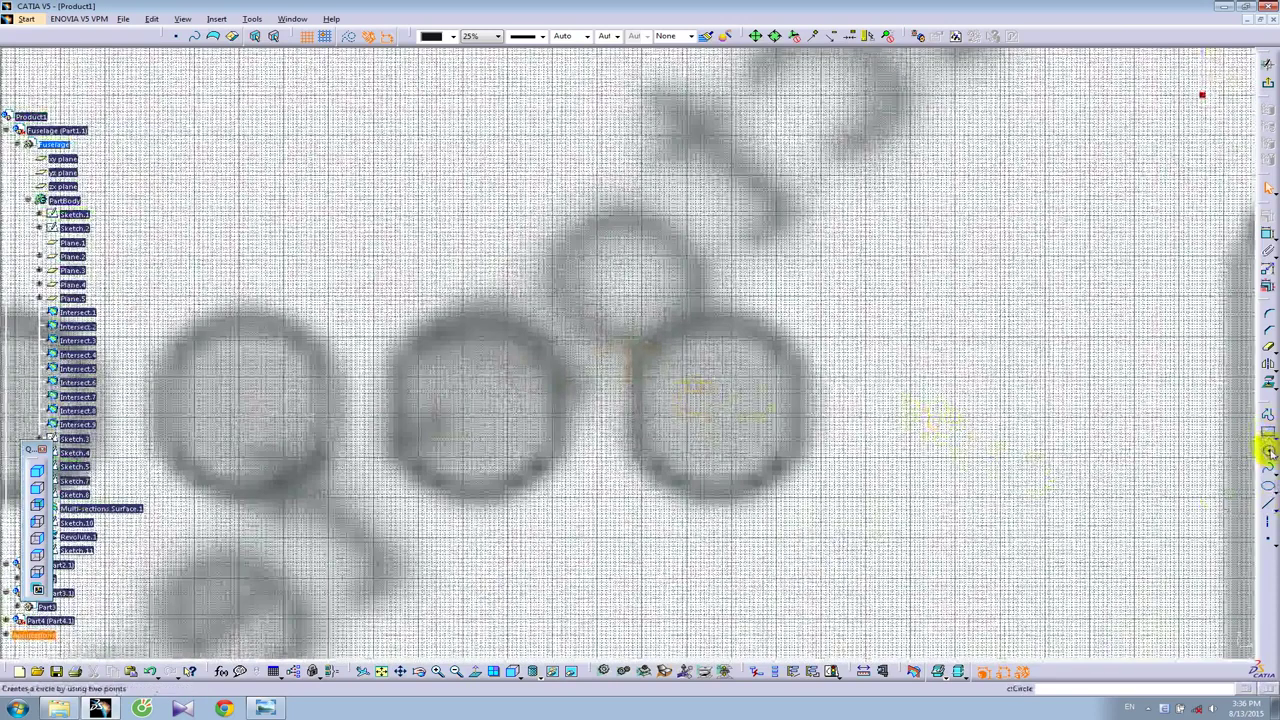
pyautogui.click(1267, 452)
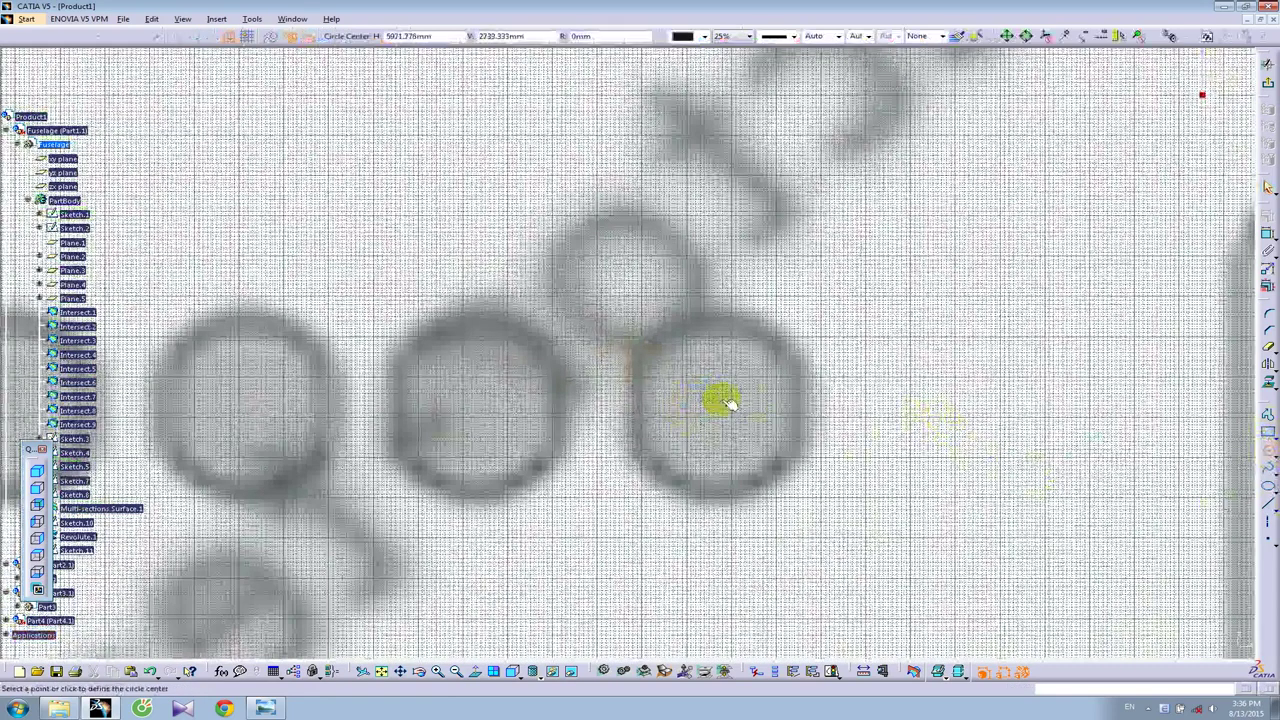
pyautogui.click(718, 405)
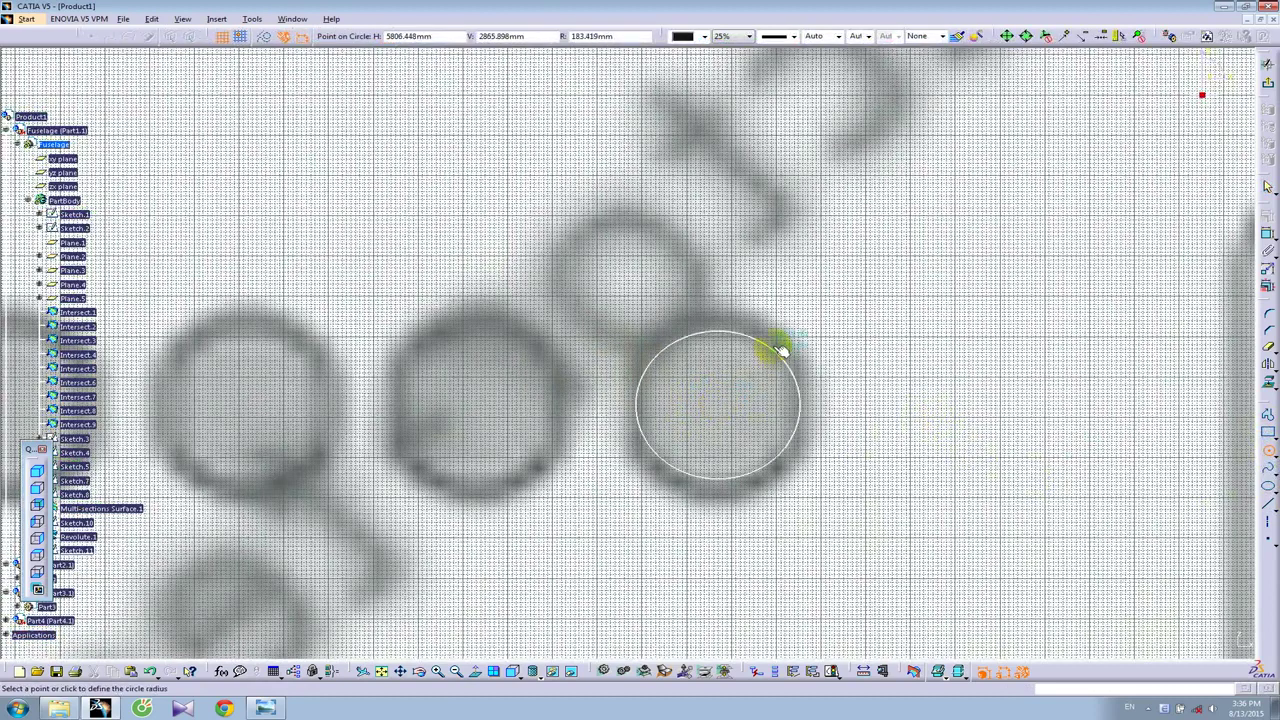
pyautogui.click(782, 346)
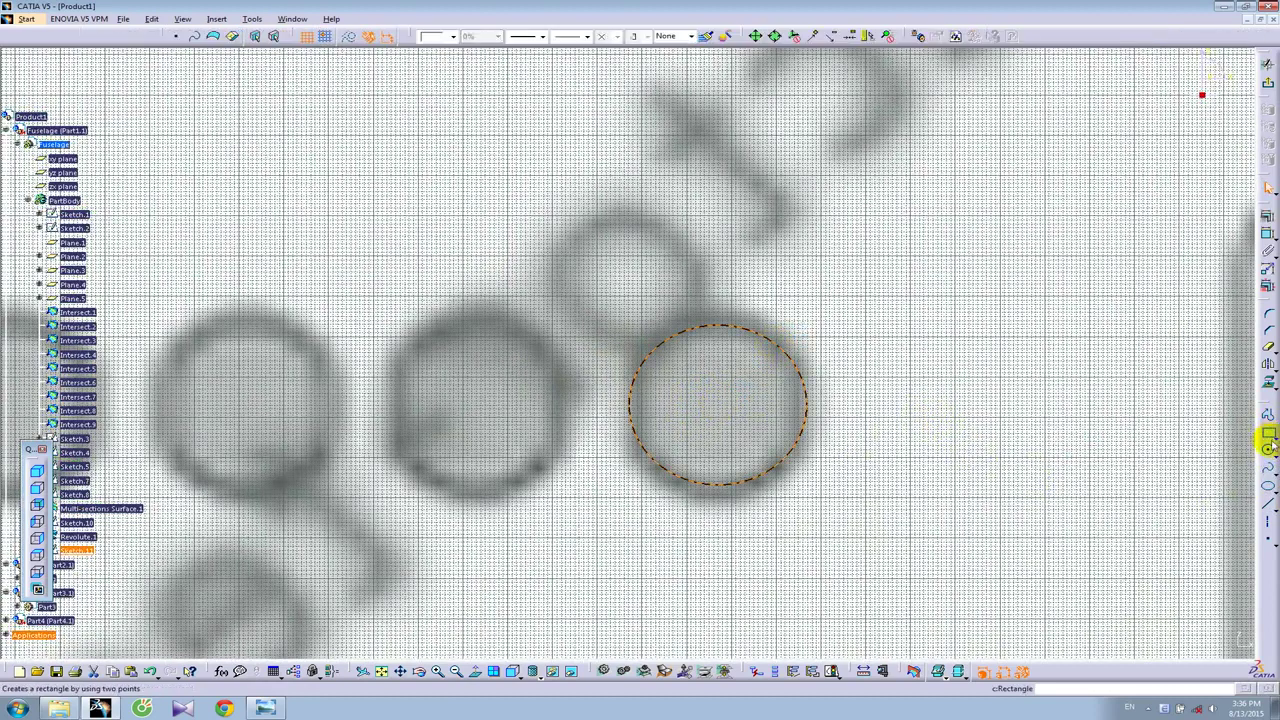
pyautogui.click(1262, 452)
pyautogui.click(481, 403)
pyautogui.click(528, 328)
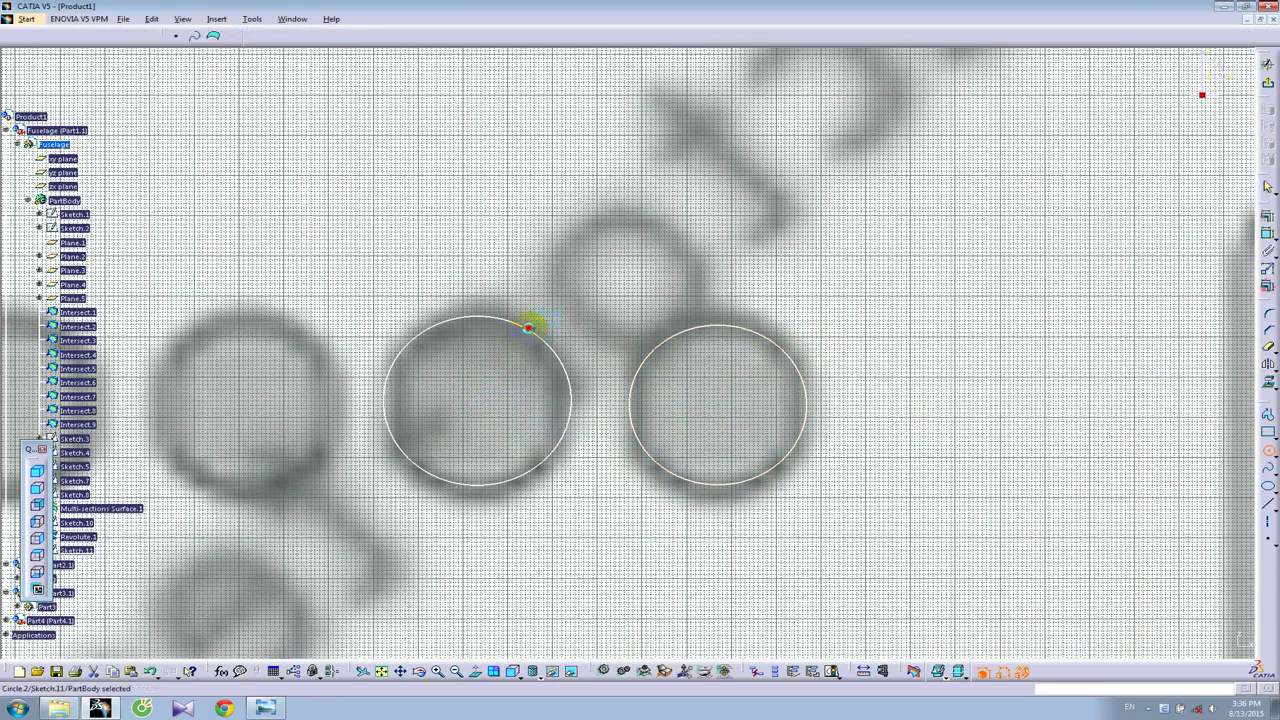
# Step: Trace the third and fourth cabin windows from the nose with circles, the fourth about 213 mm in radius
pyautogui.moveTo(394, 520); pyautogui.dragTo(880, 520, button='middle')
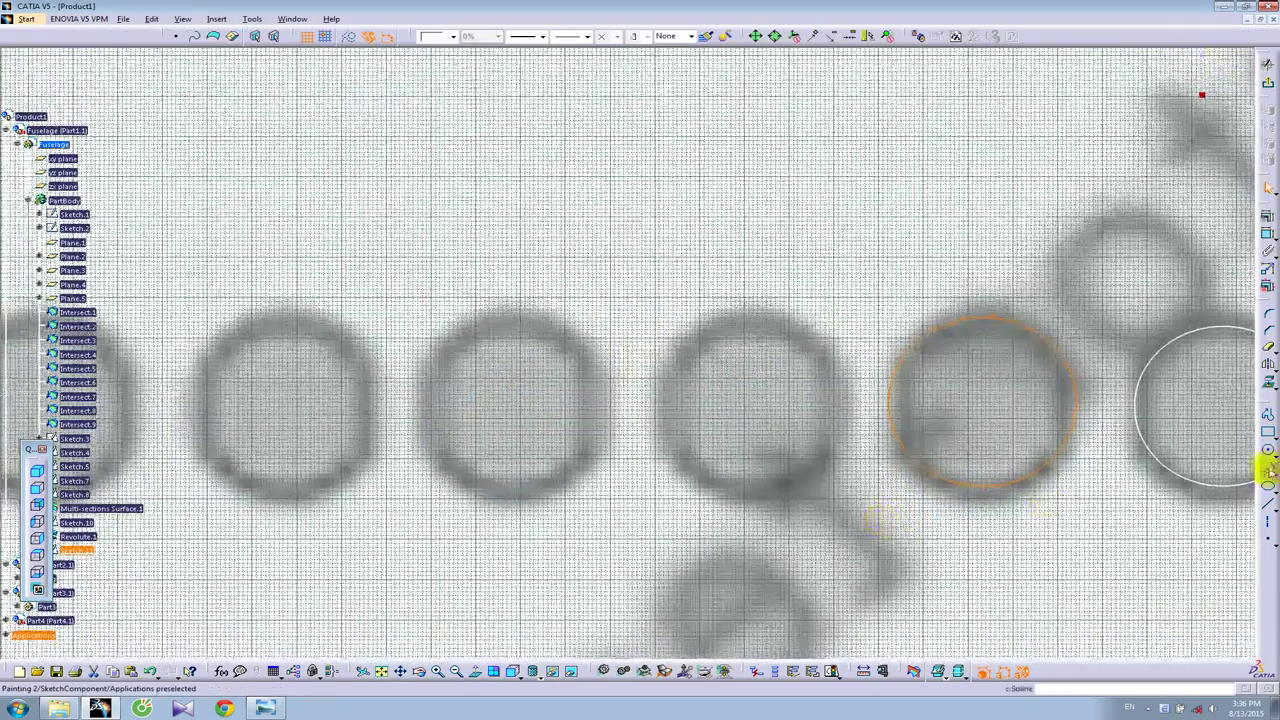
pyautogui.click(1266, 449)
pyautogui.click(760, 402)
pyautogui.click(820, 334)
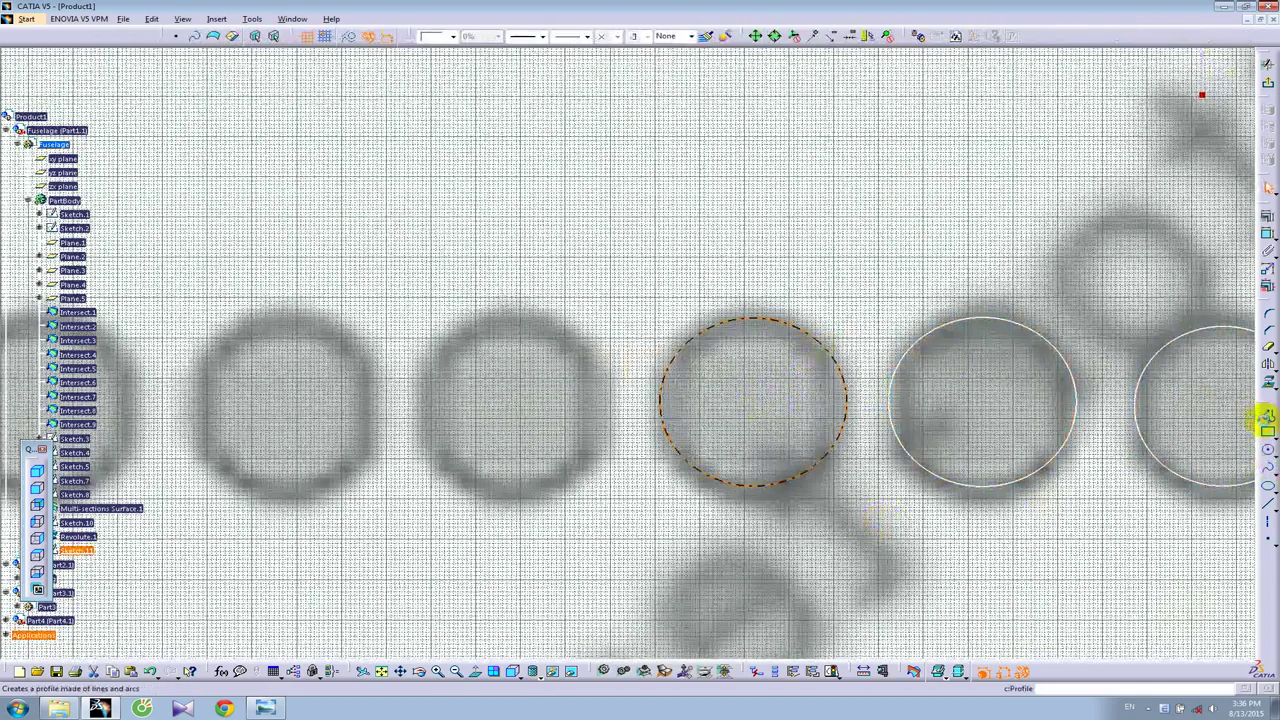
pyautogui.click(1267, 449)
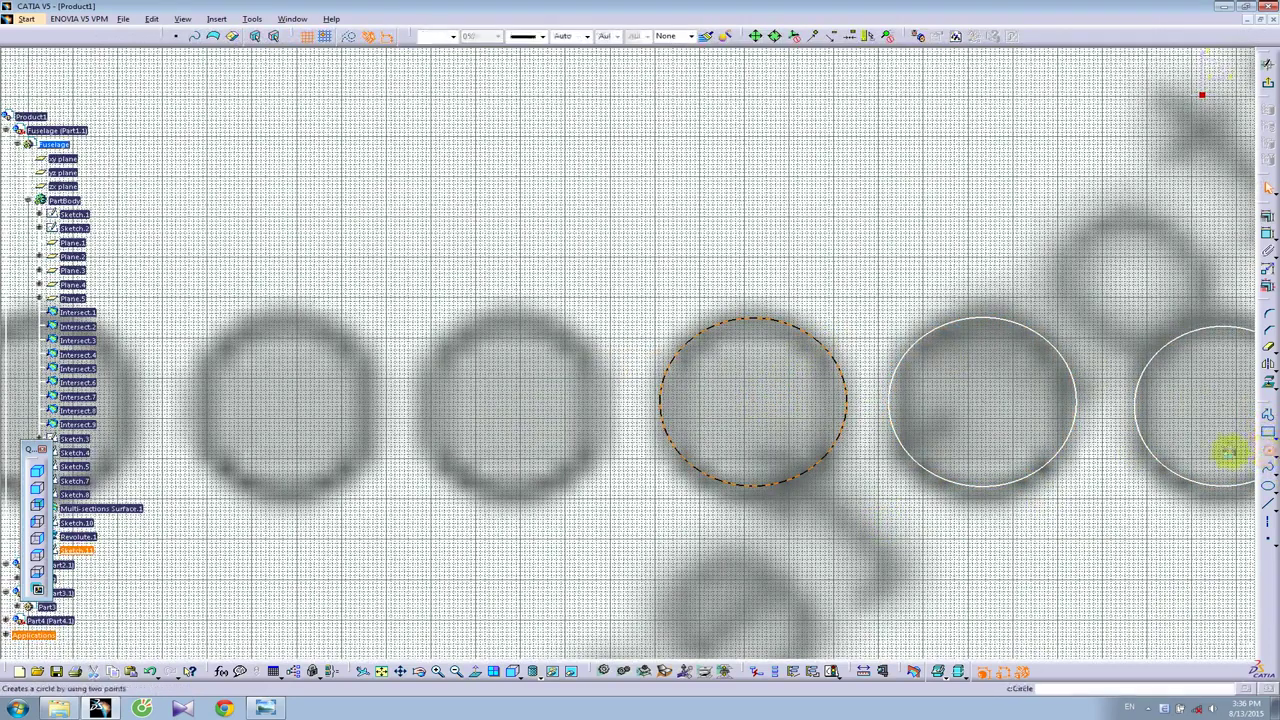
pyautogui.click(512, 403)
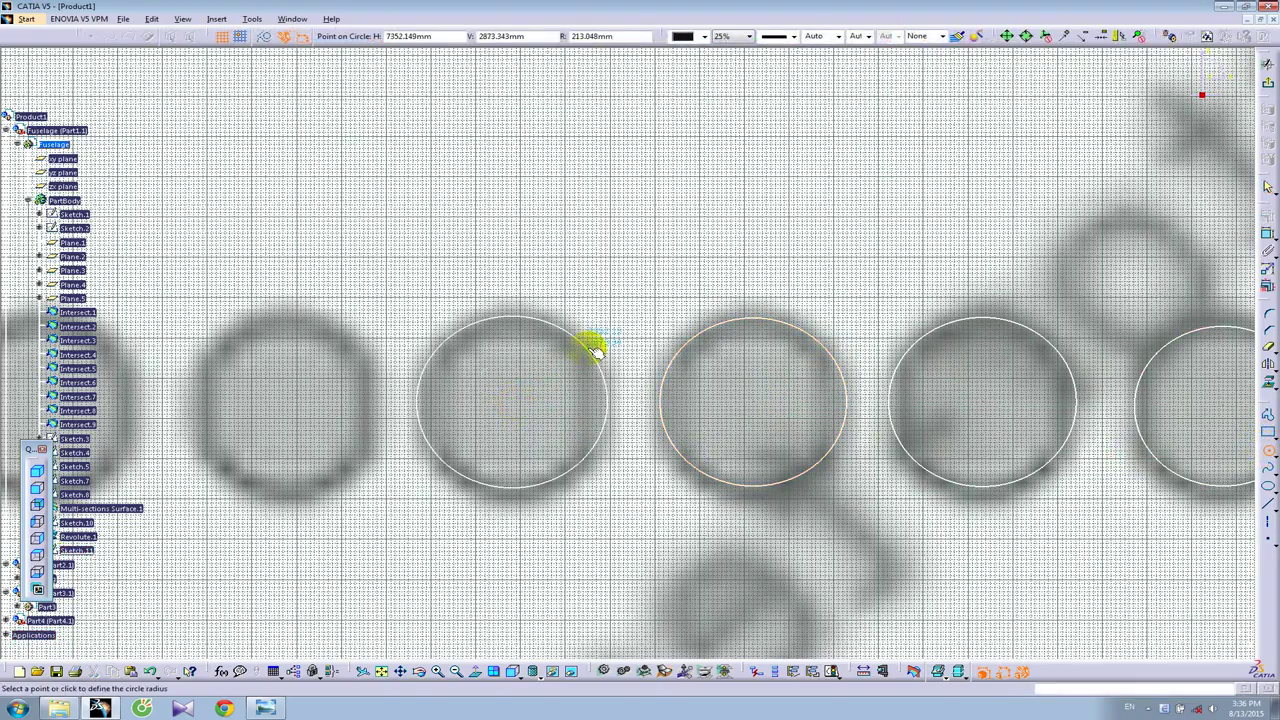
pyautogui.click(597, 350)
# Step: Draw circles over the fifth, sixth and seventh cabin windows, with radii of about 217 mm on the fifth and 212 mm on the seventh
pyautogui.moveTo(443, 523); pyautogui.dragTo(847, 530, button='middle')
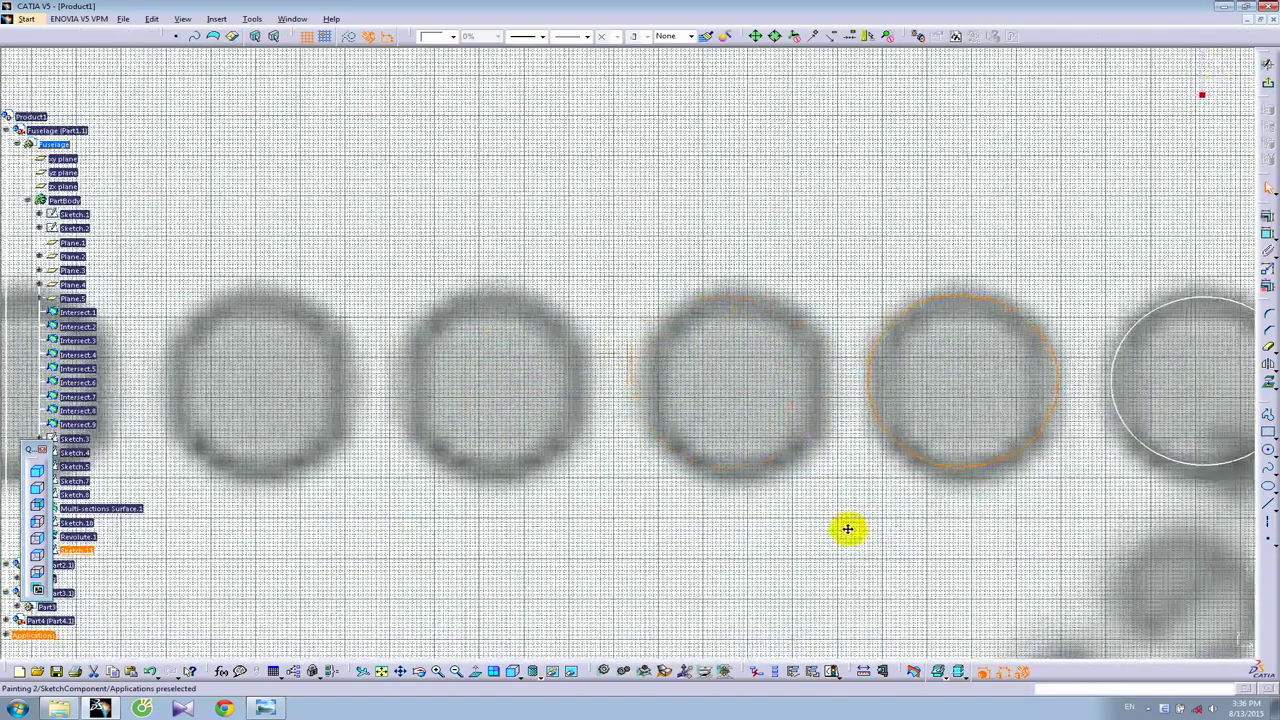
pyautogui.click(1268, 452)
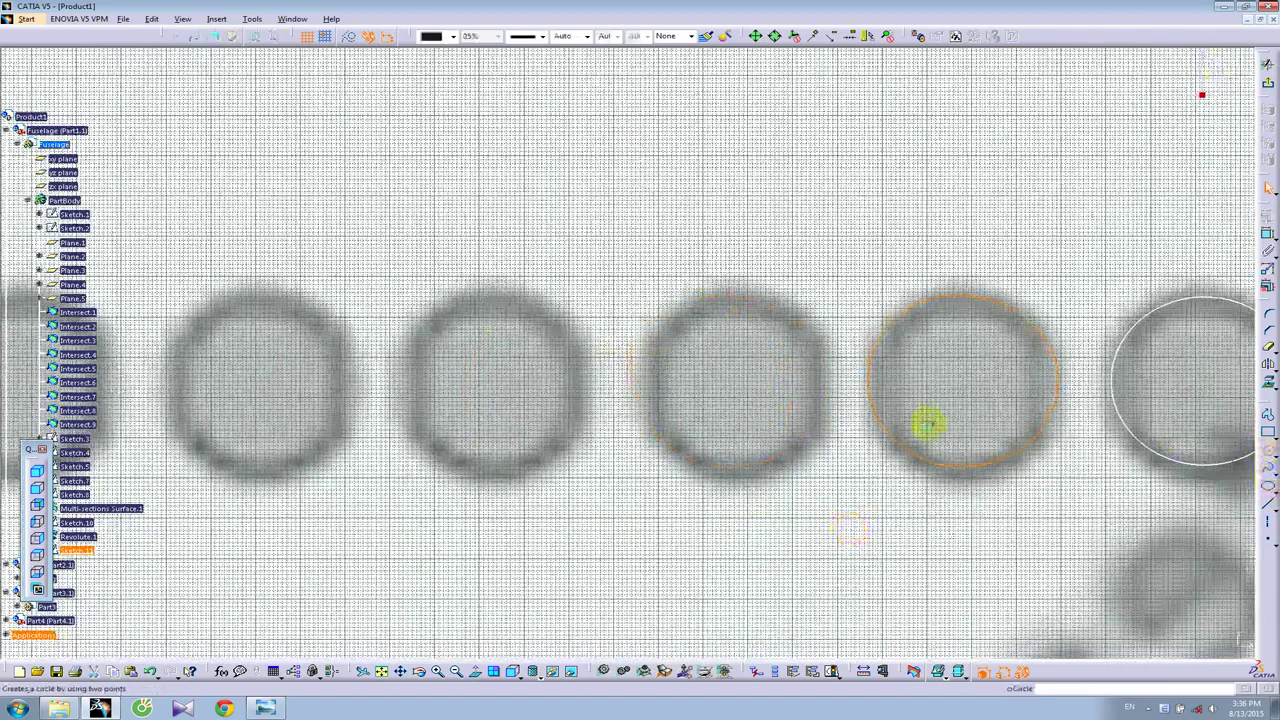
pyautogui.click(735, 380)
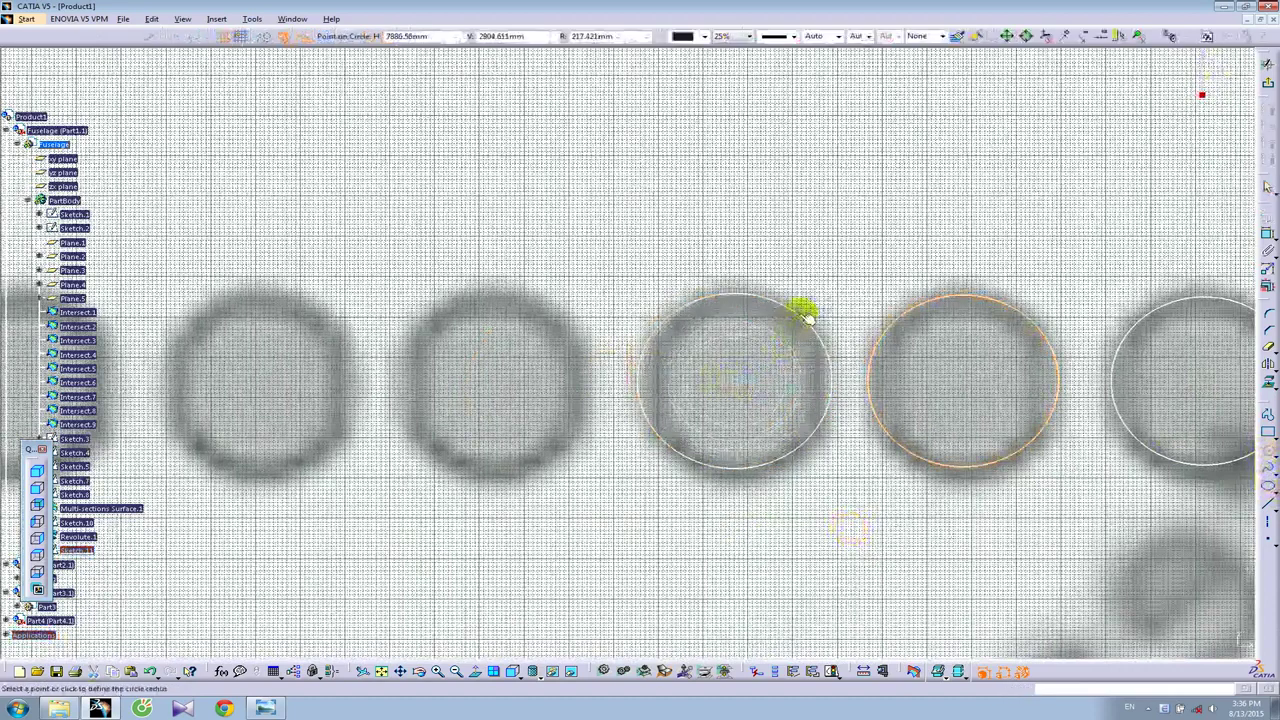
pyautogui.click(806, 314)
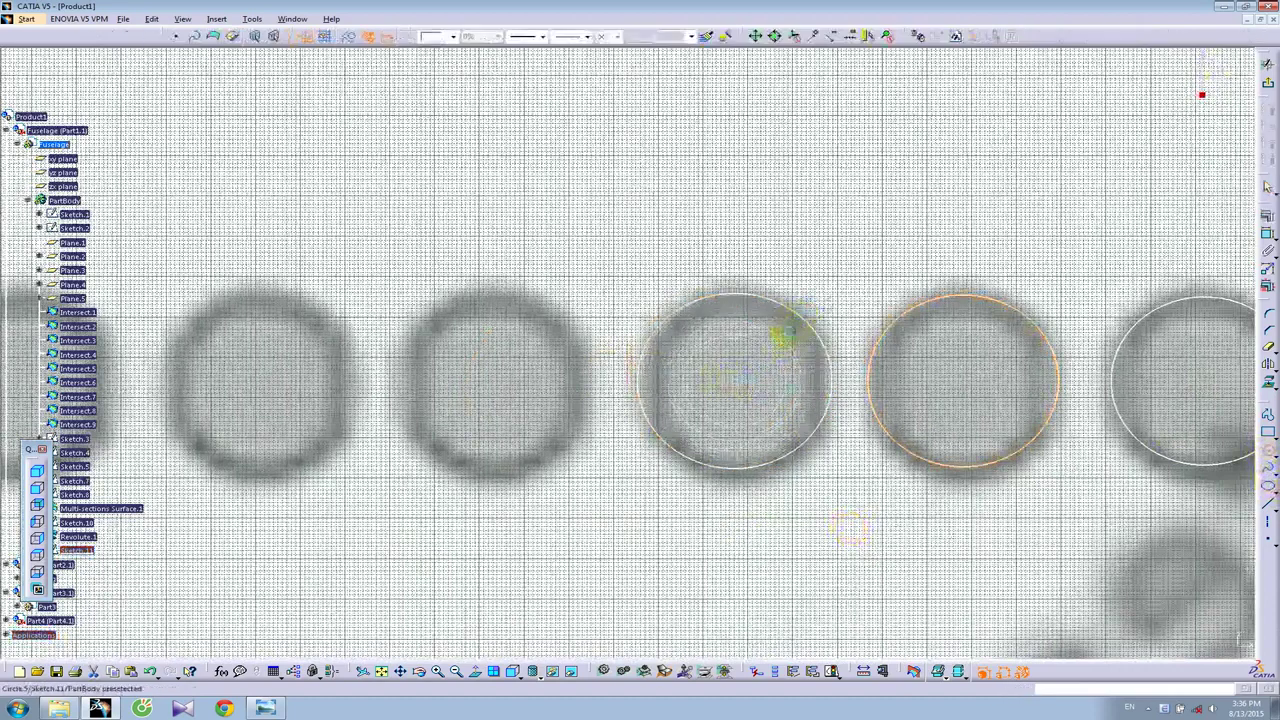
pyautogui.click(1268, 450)
pyautogui.click(500, 385)
pyautogui.click(548, 307)
pyautogui.click(262, 381)
pyautogui.click(307, 296)
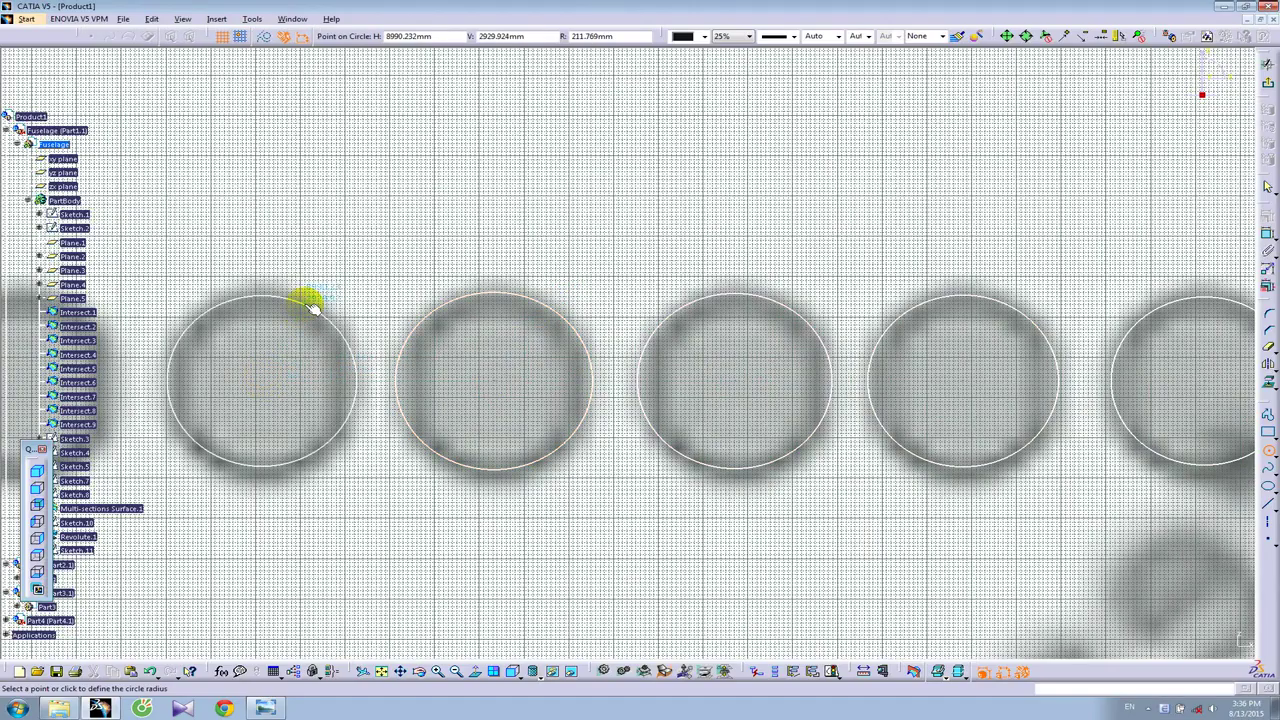
# Step: Draw circles matching the outlines of the eighth and ninth cabin windows from the nose
pyautogui.moveTo(301, 427); pyautogui.dragTo(848, 436, button='middle')
pyautogui.click(569, 395)
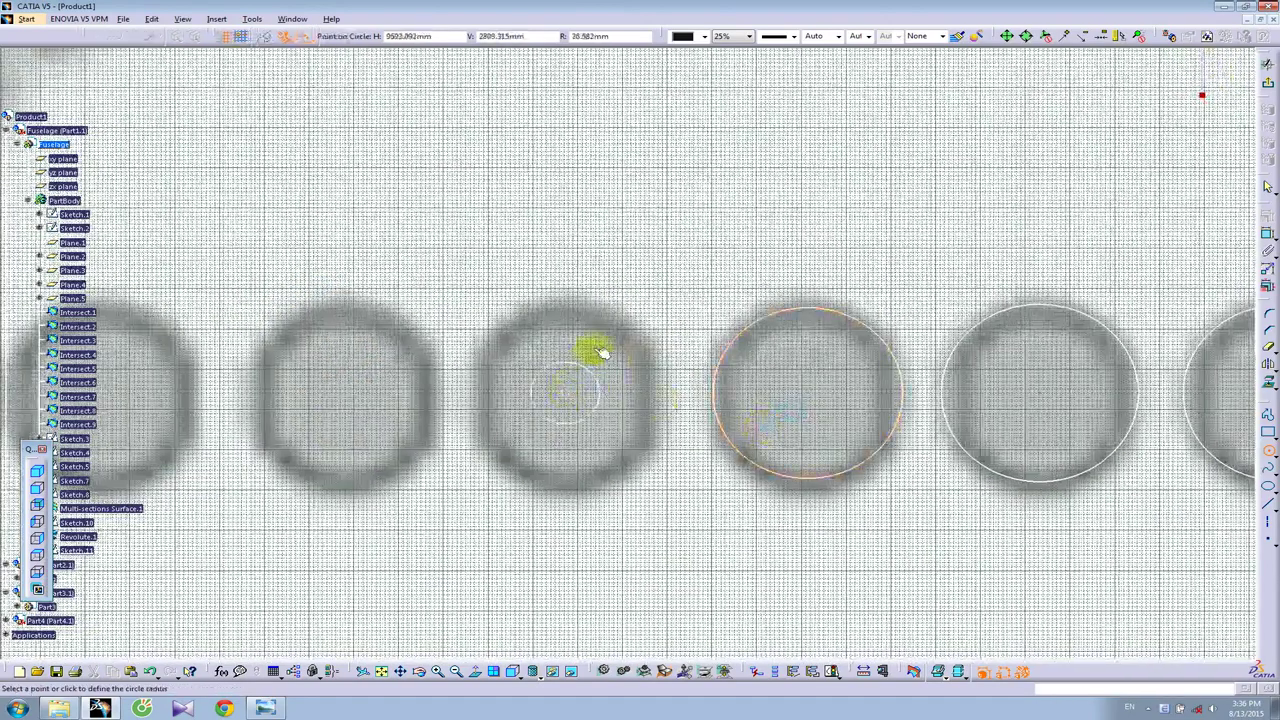
pyautogui.click(608, 309)
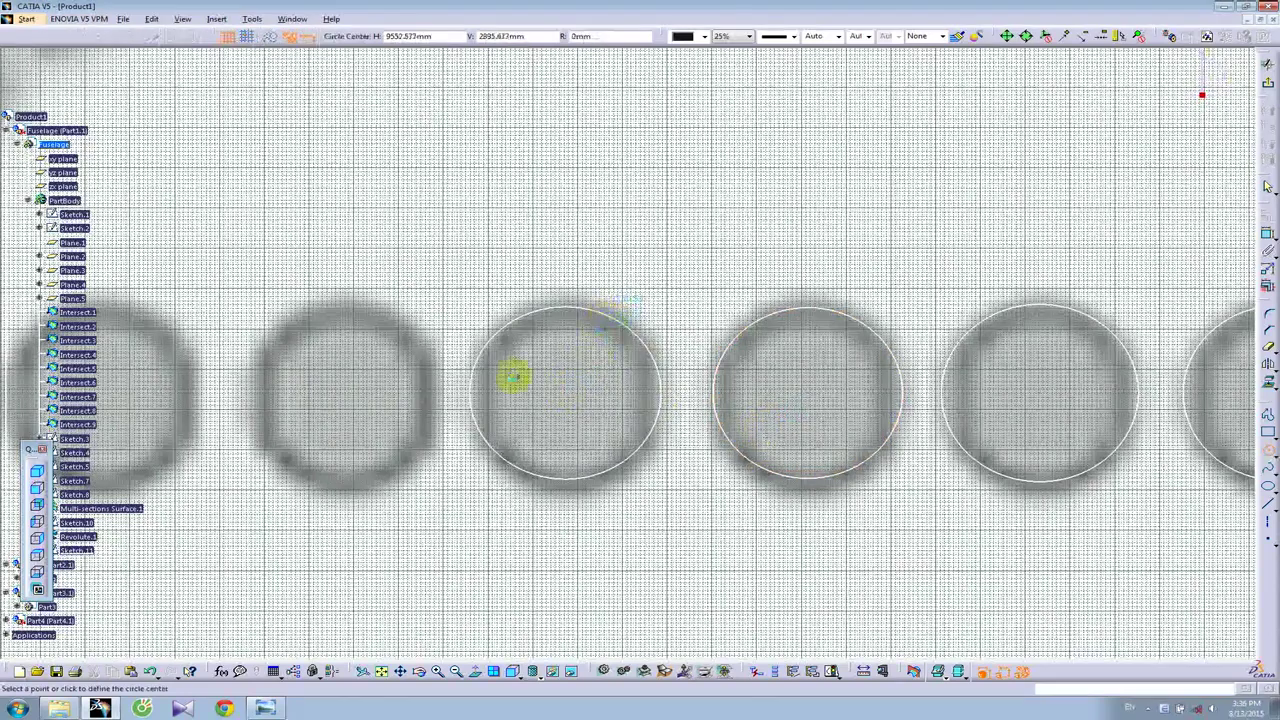
pyautogui.click(348, 395)
pyautogui.click(392, 325)
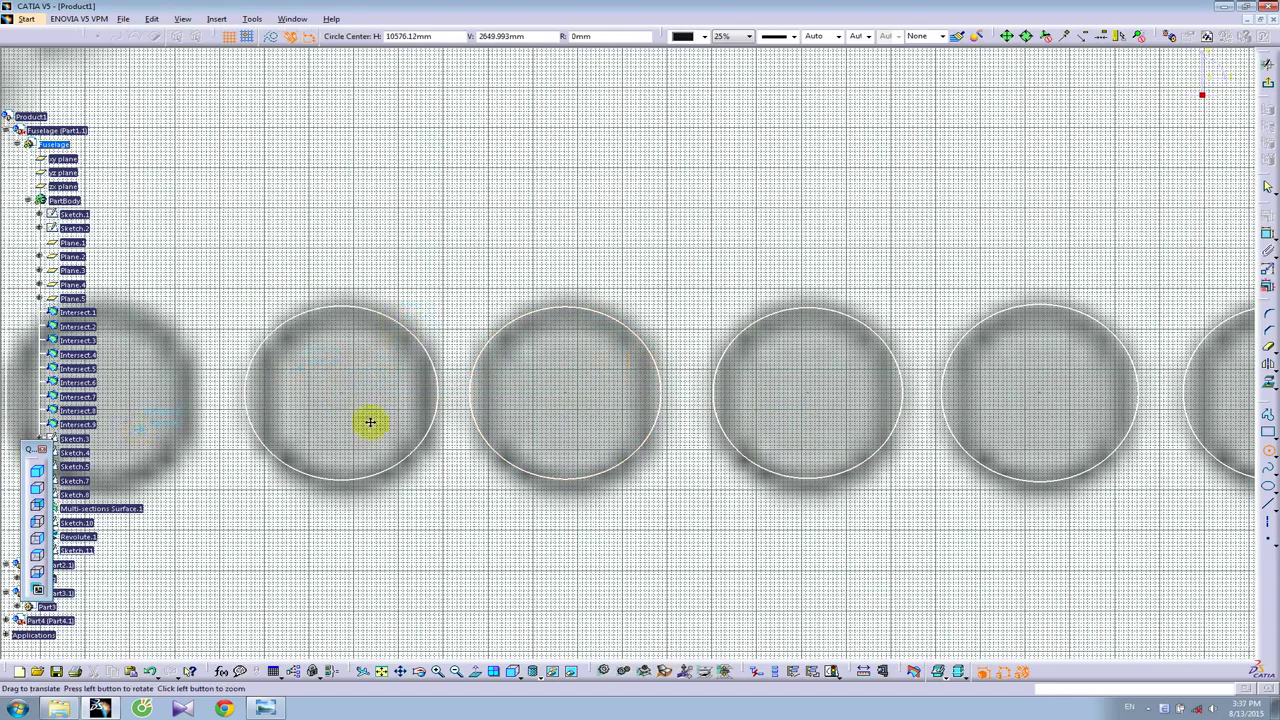
# Step: Trace the tenth and eleventh cabin windows of the blueprint's row with circles
pyautogui.click(529, 384)
pyautogui.click(586, 306)
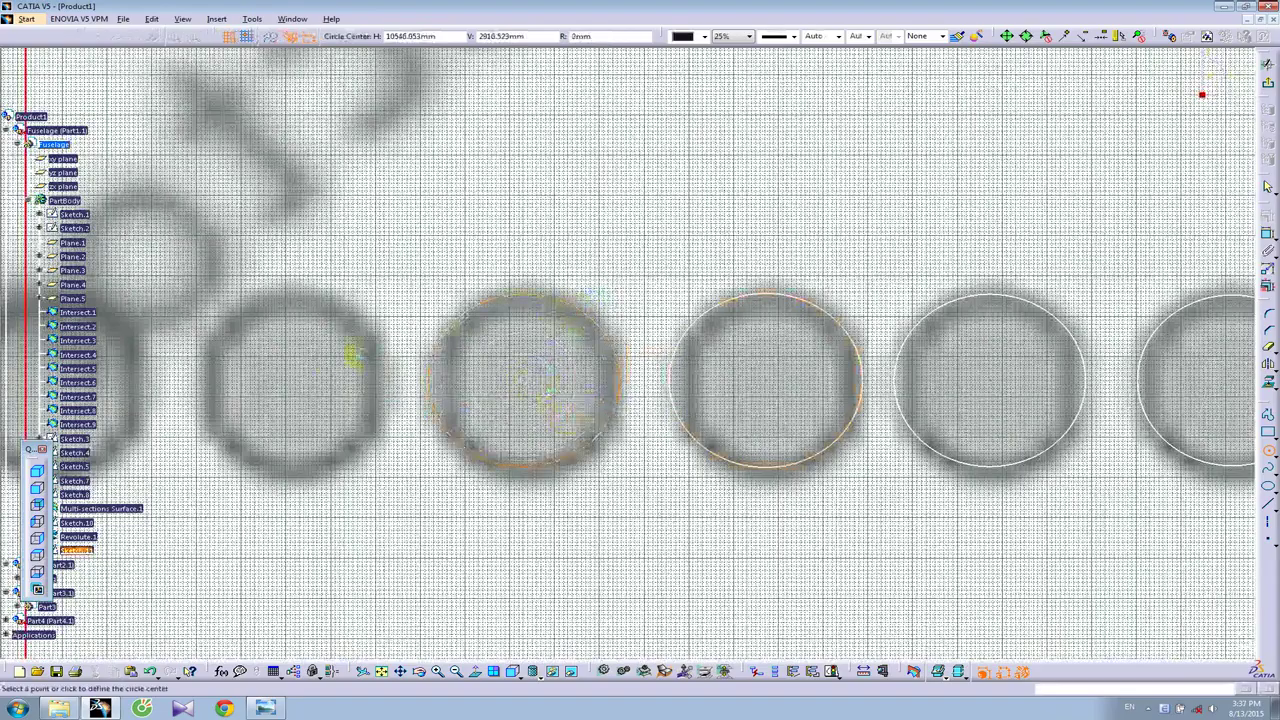
pyautogui.click(294, 378)
pyautogui.click(352, 306)
# Step: Draw a circle over the twelfth, rearmost cabin window beside the red section line and exit the sketch
pyautogui.moveTo(329, 375); pyautogui.dragTo(857, 380, button='middle')
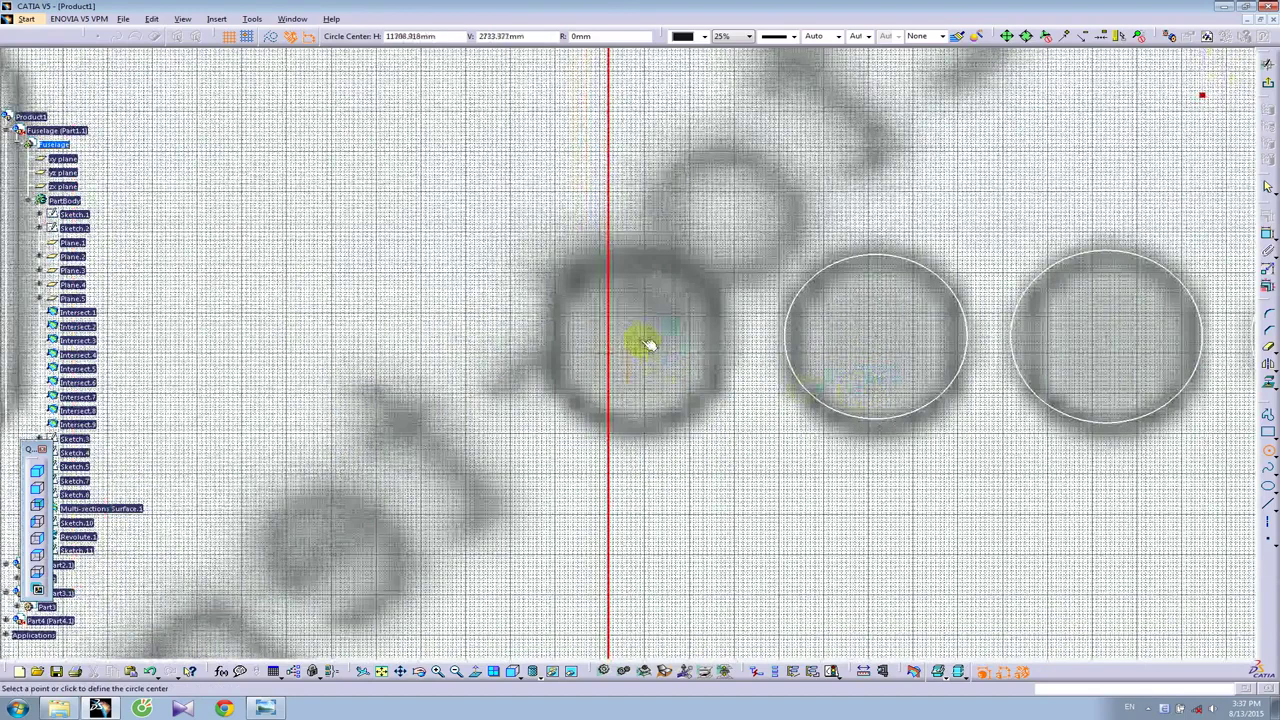
pyautogui.click(640, 340)
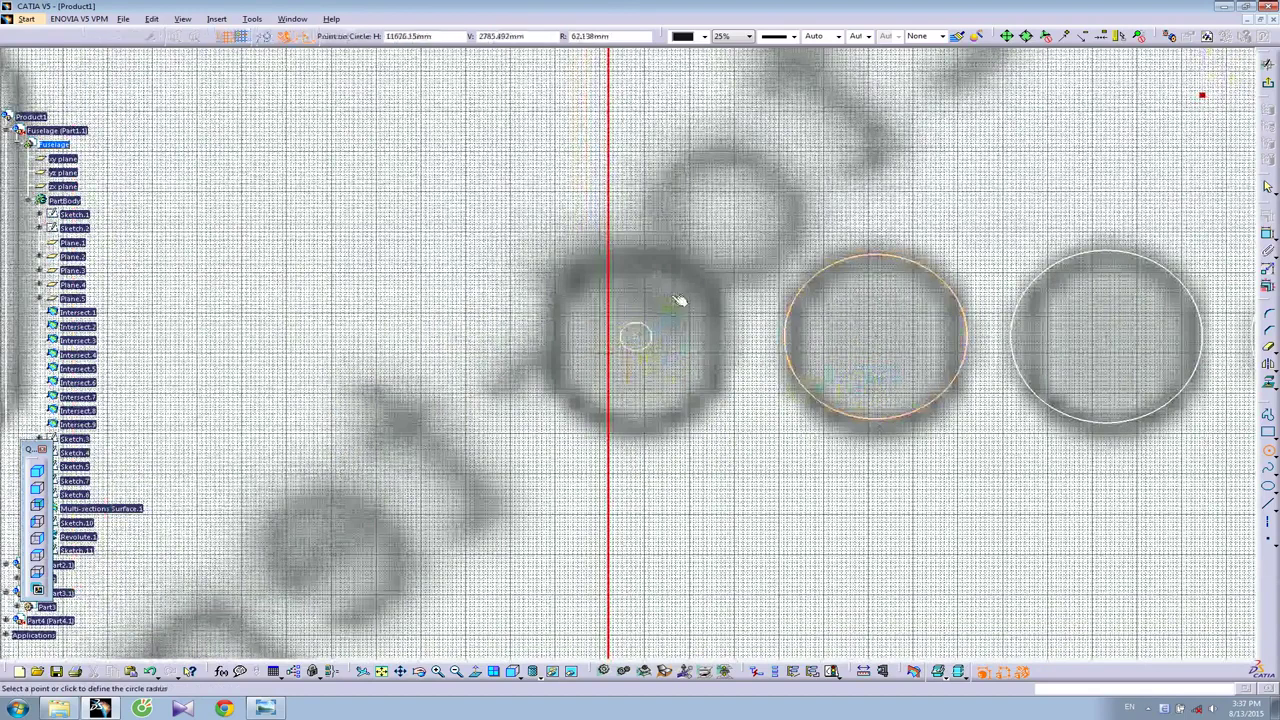
pyautogui.click(692, 276)
pyautogui.moveTo(773, 268); pyautogui.dragTo(737, 400, button='middle')
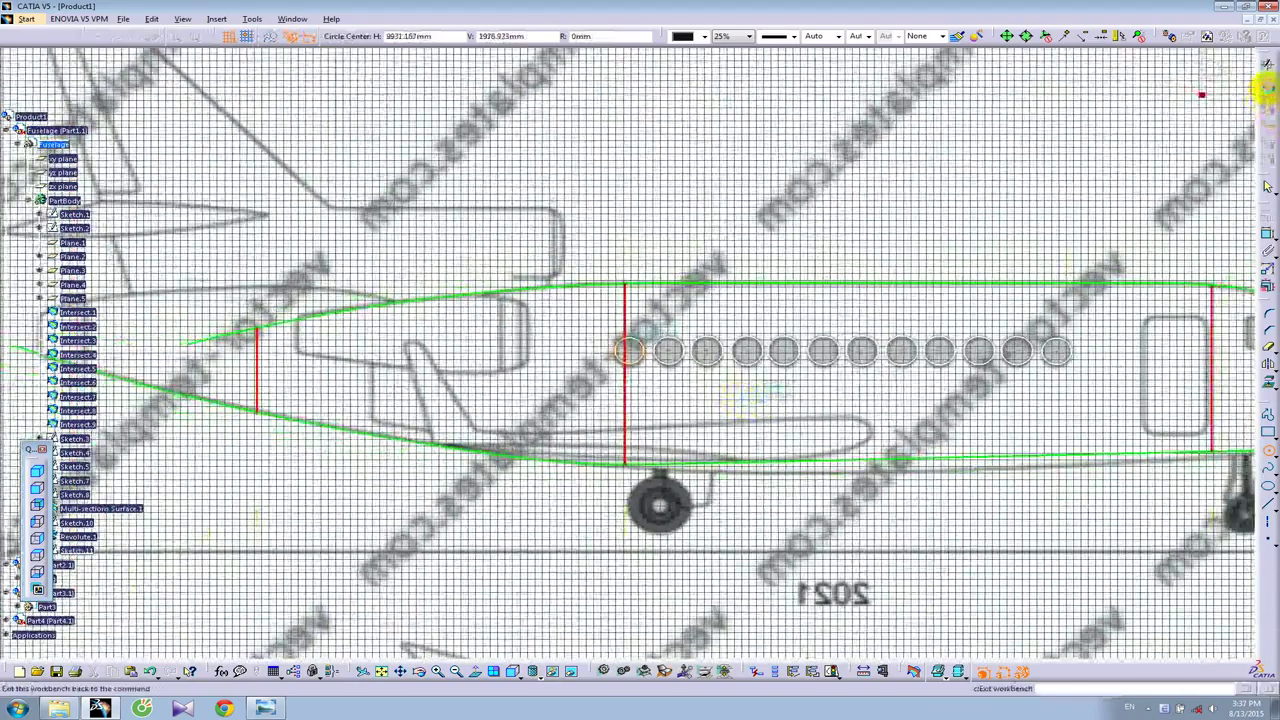
pyautogui.click(1267, 89)
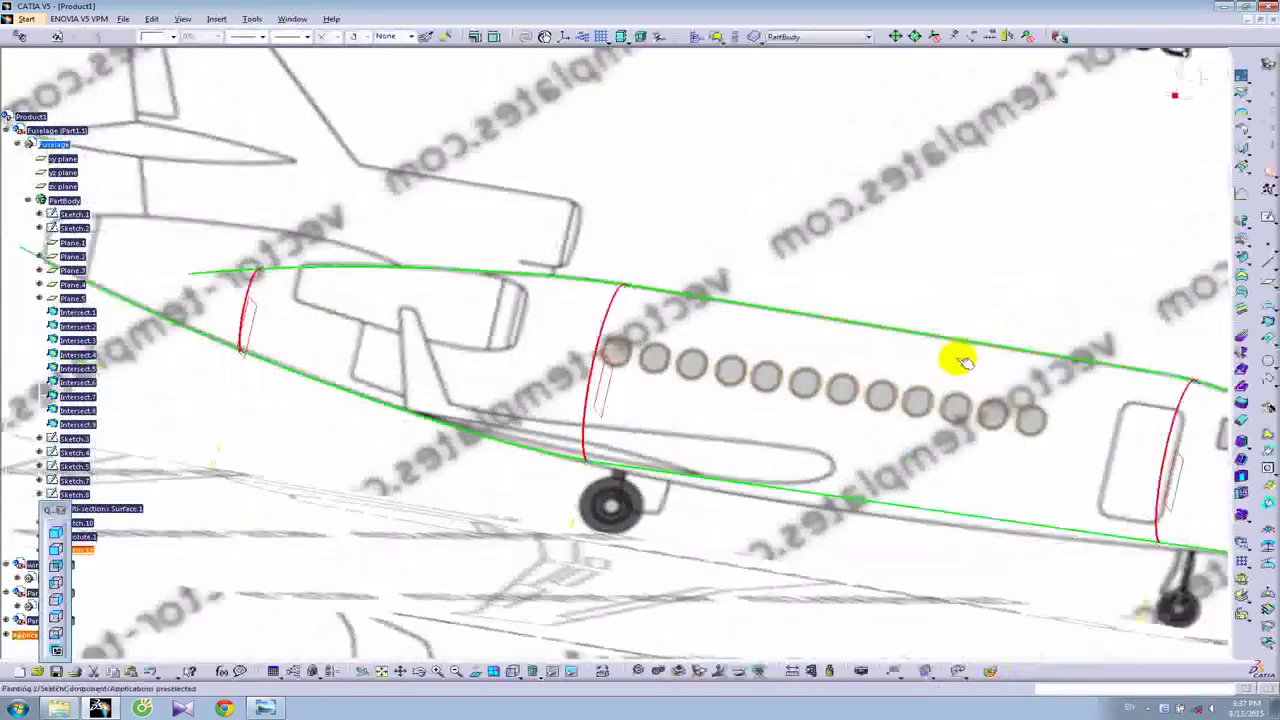
# Step: Check the cabin windows in the Dassault_Falcon_7X photo in Windows Photo Viewer and return to CATIA
pyautogui.moveTo(962, 362); pyautogui.dragTo(329, 366, button='middle')
pyautogui.click(266, 708)
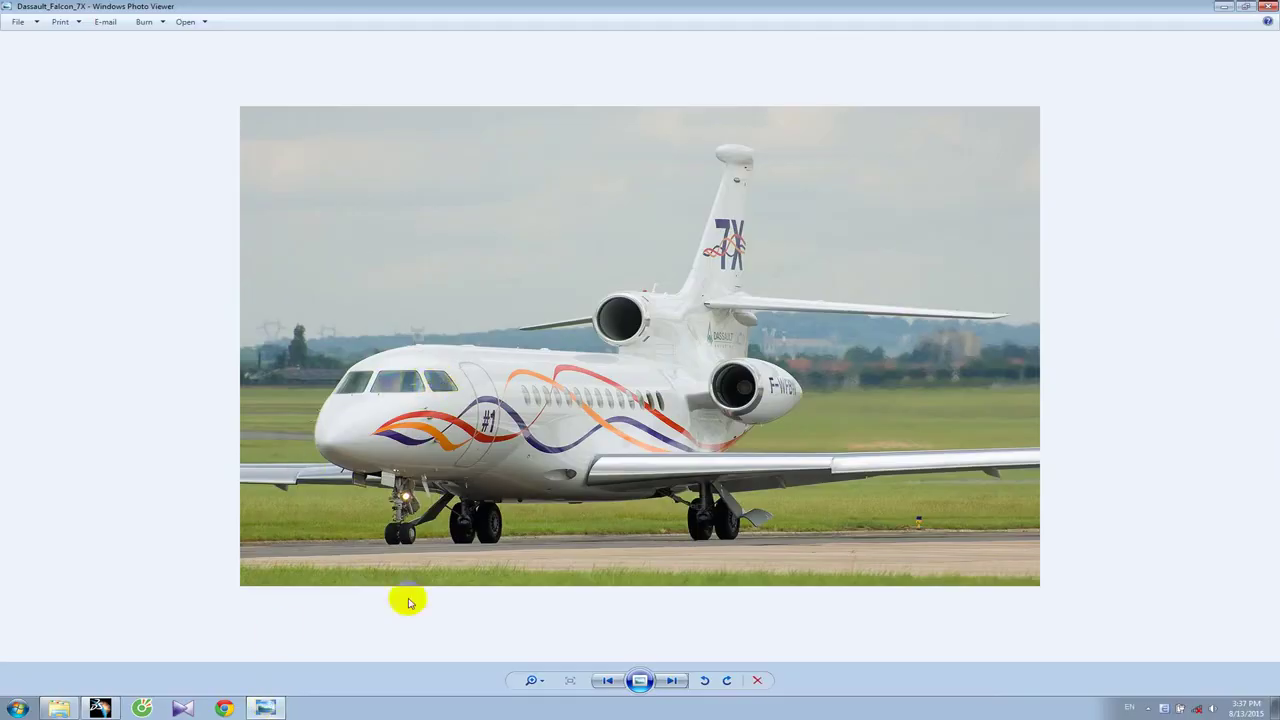
pyautogui.click(118, 708)
# Step: Extrude the cabin window circles of Sketch.11 as surfaces to 2000 mm along the sketch normal, keeping all sub-elements
pyautogui.moveTo(629, 429); pyautogui.dragTo(450, 330, button='middle')
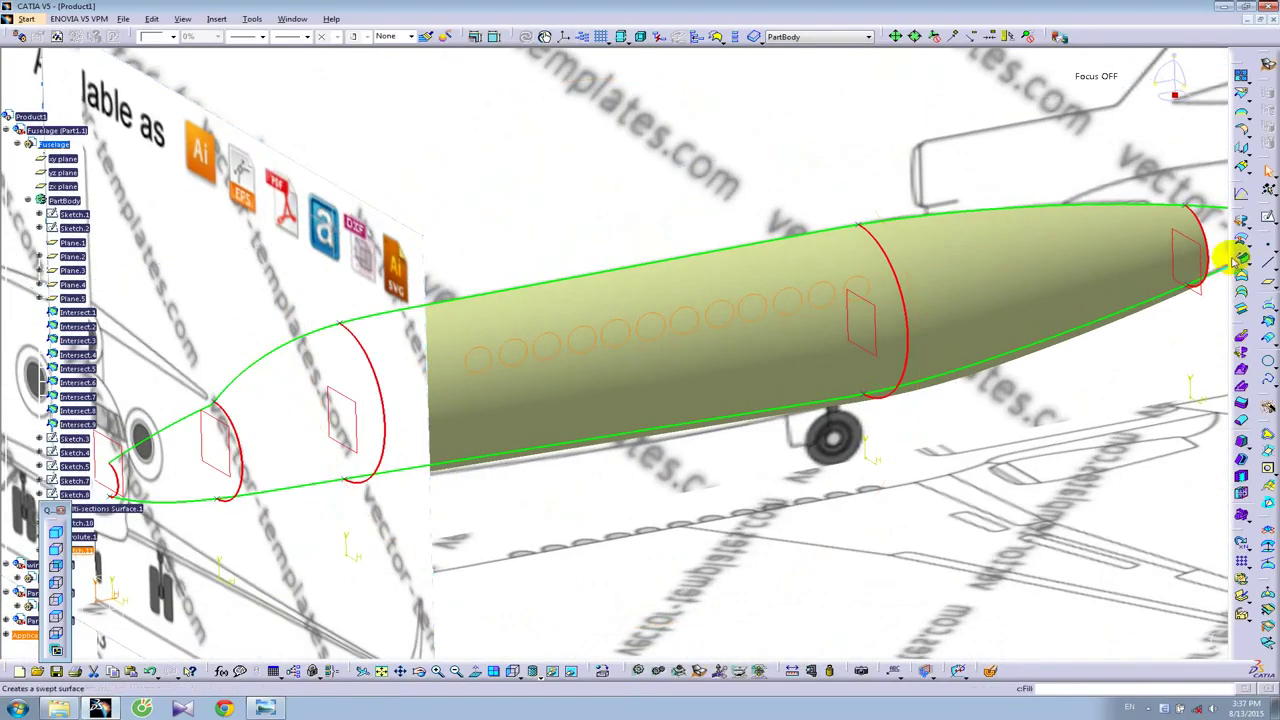
pyautogui.click(1250, 232)
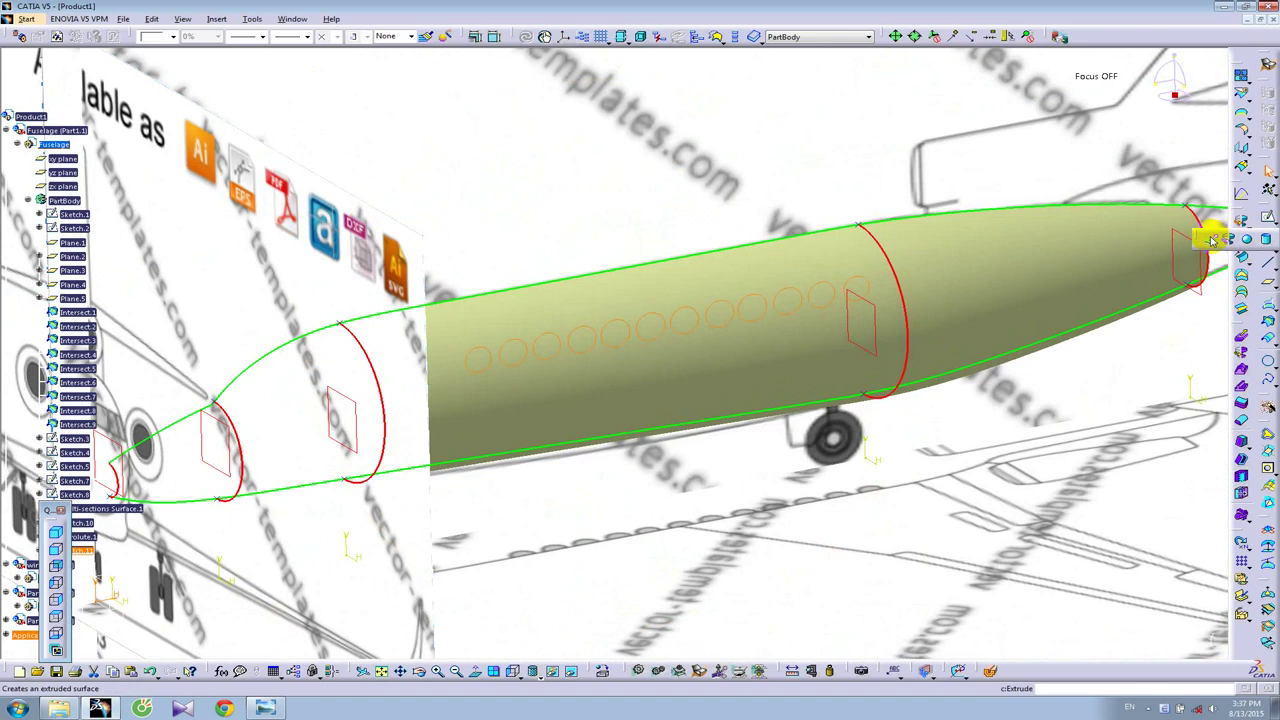
pyautogui.click(1211, 240)
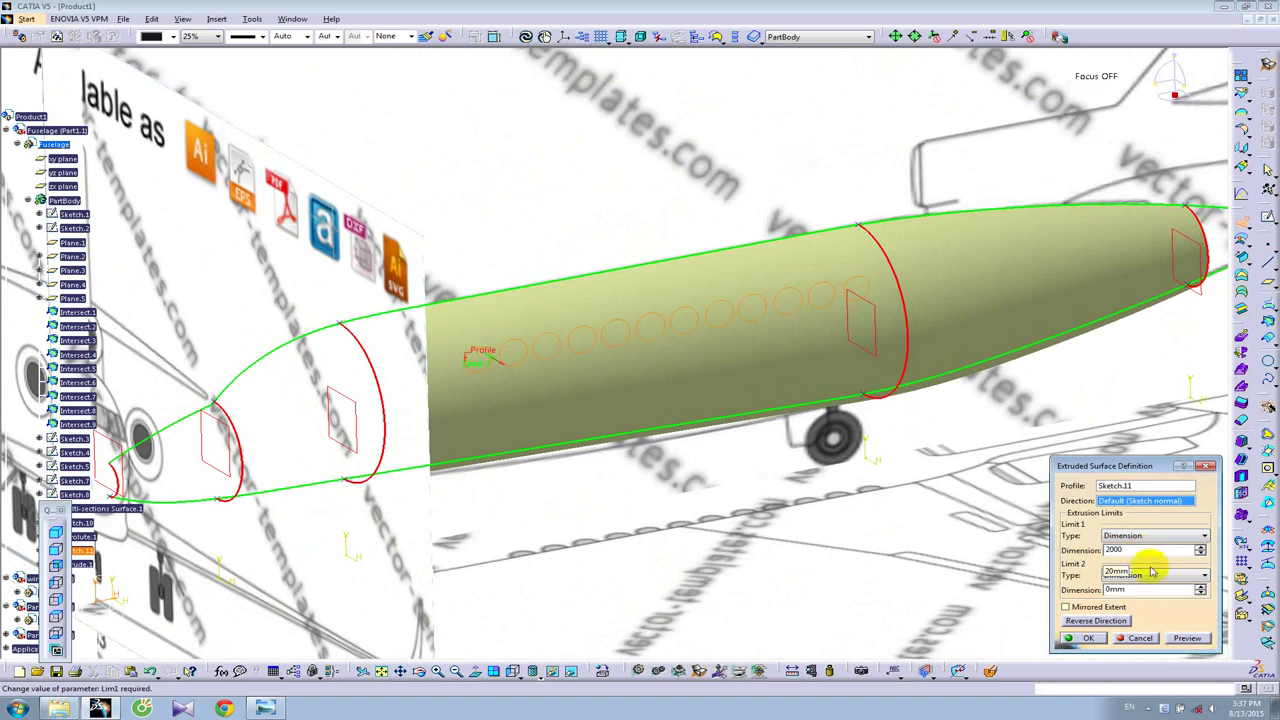
pyautogui.click(1185, 637)
pyautogui.moveTo(737, 491)
pyautogui.mouseDown(button='middle')
pyautogui.moveTo(647, 470)
pyautogui.moveTo(725, 510)
pyautogui.mouseUp(button='middle')
pyautogui.click(1089, 640)
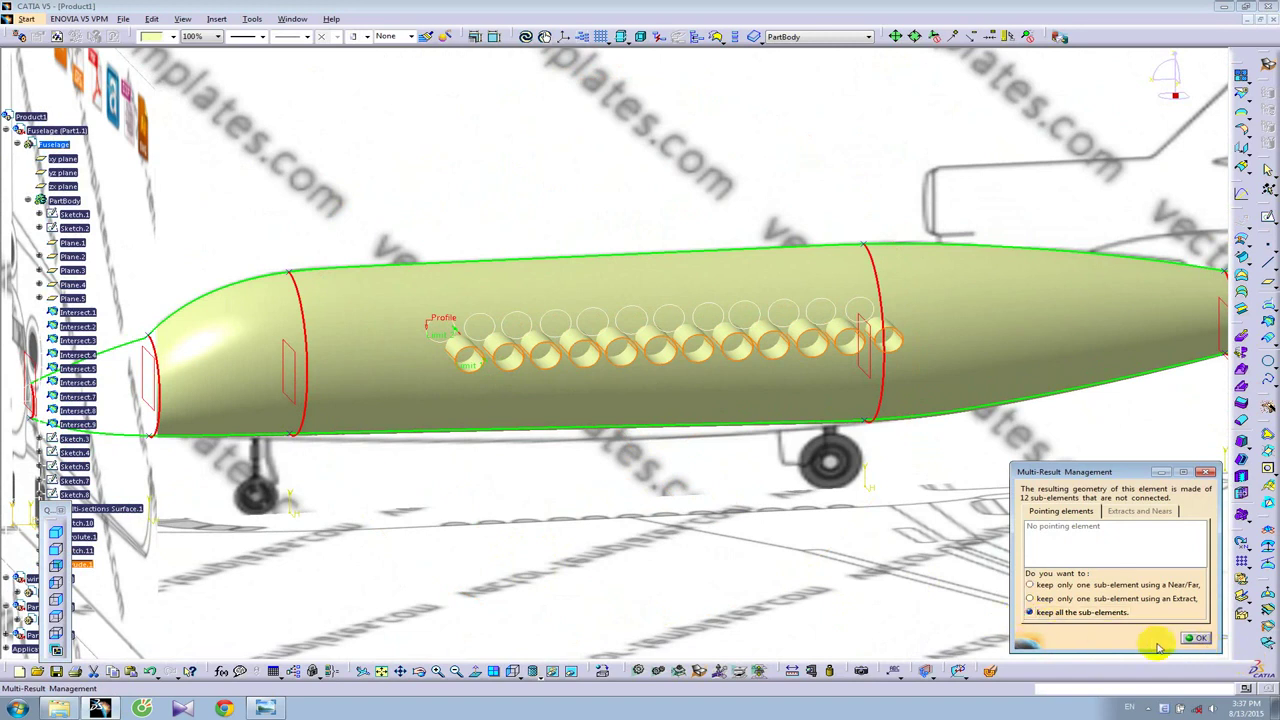
pyautogui.click(1199, 638)
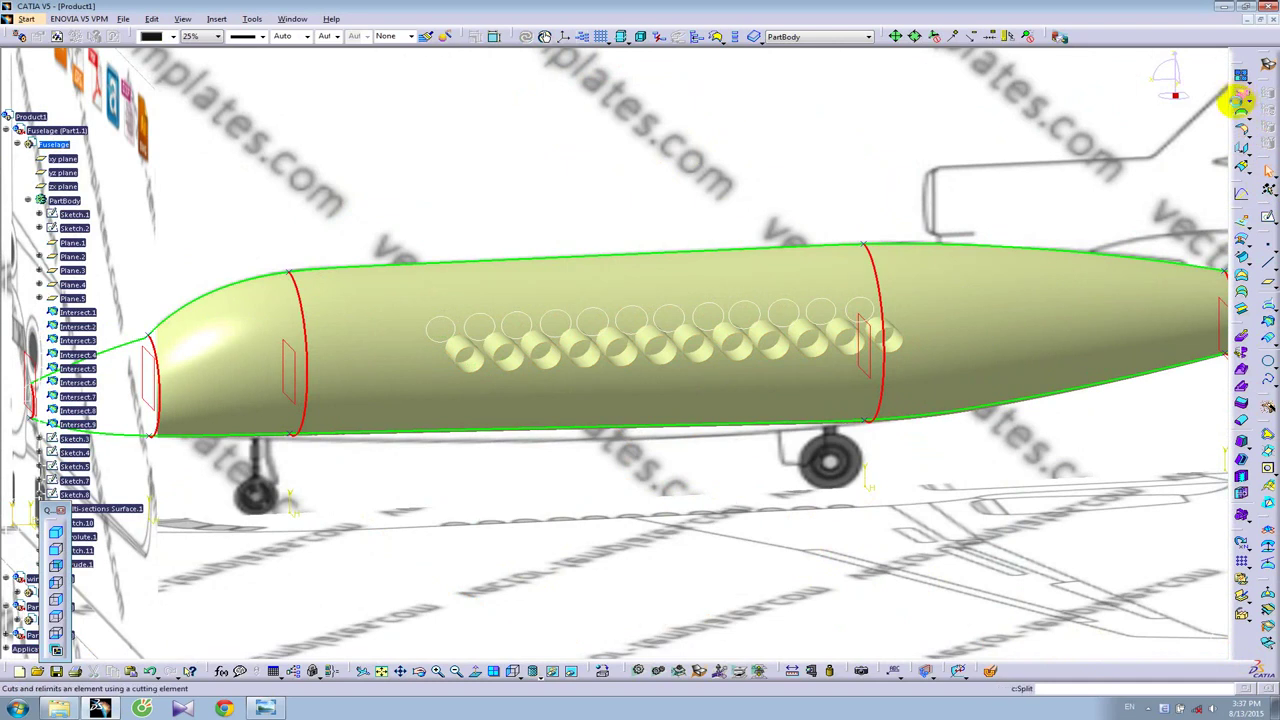
# Step: Split the multi-sections fuselage surface with the extruded window cylinders, keeping both sides and all sub-elements
pyautogui.click(1242, 93)
pyautogui.click(333, 397)
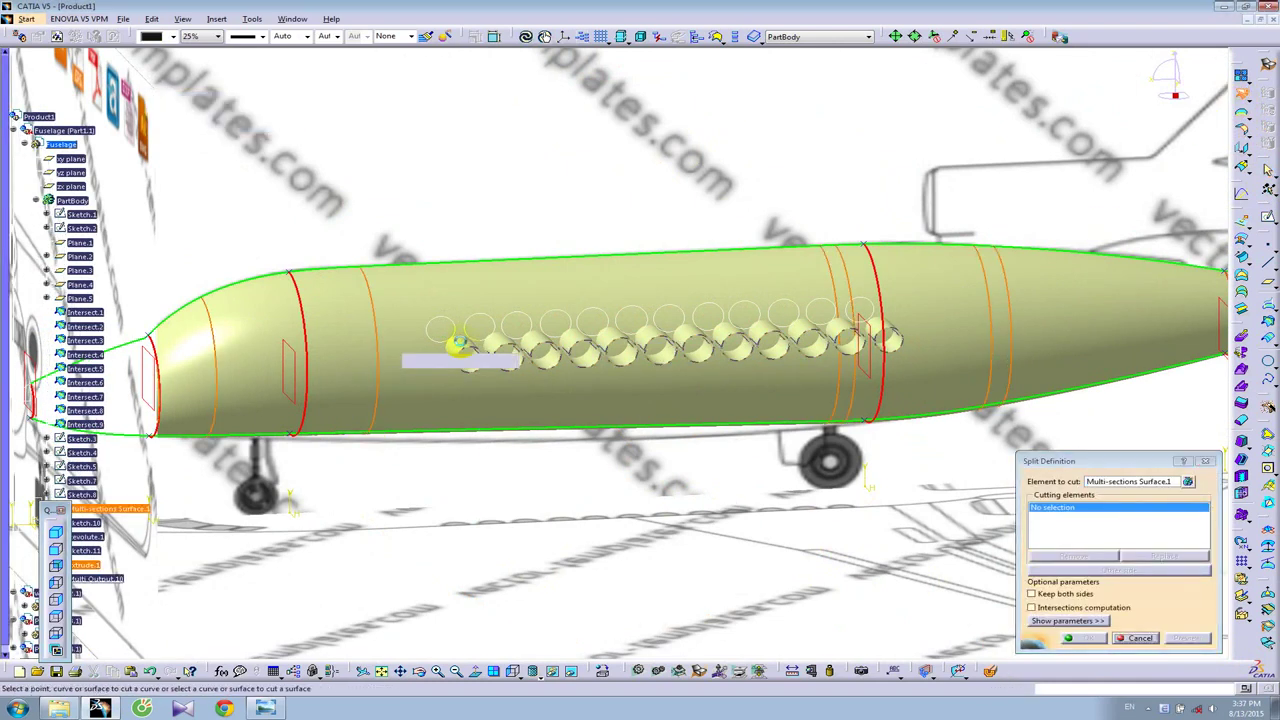
pyautogui.click(460, 349)
pyautogui.moveTo(845, 505); pyautogui.dragTo(797, 471, button='middle')
pyautogui.click(1043, 598)
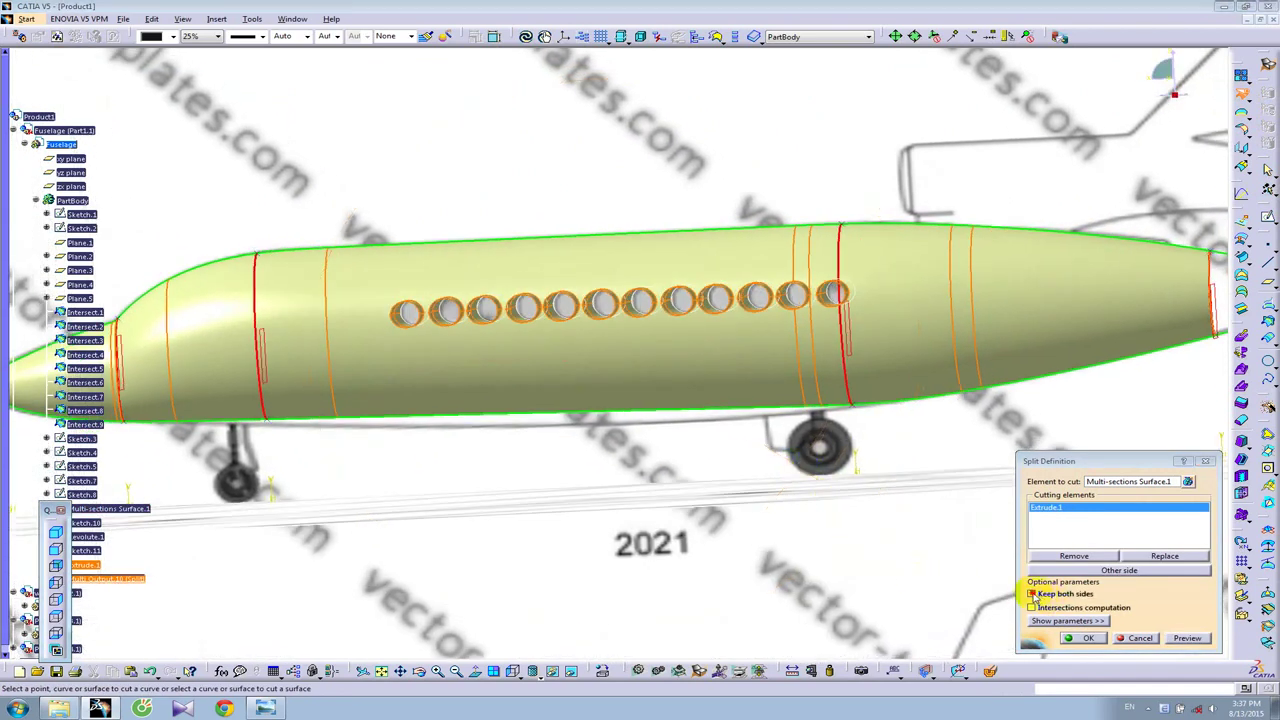
pyautogui.click(1095, 642)
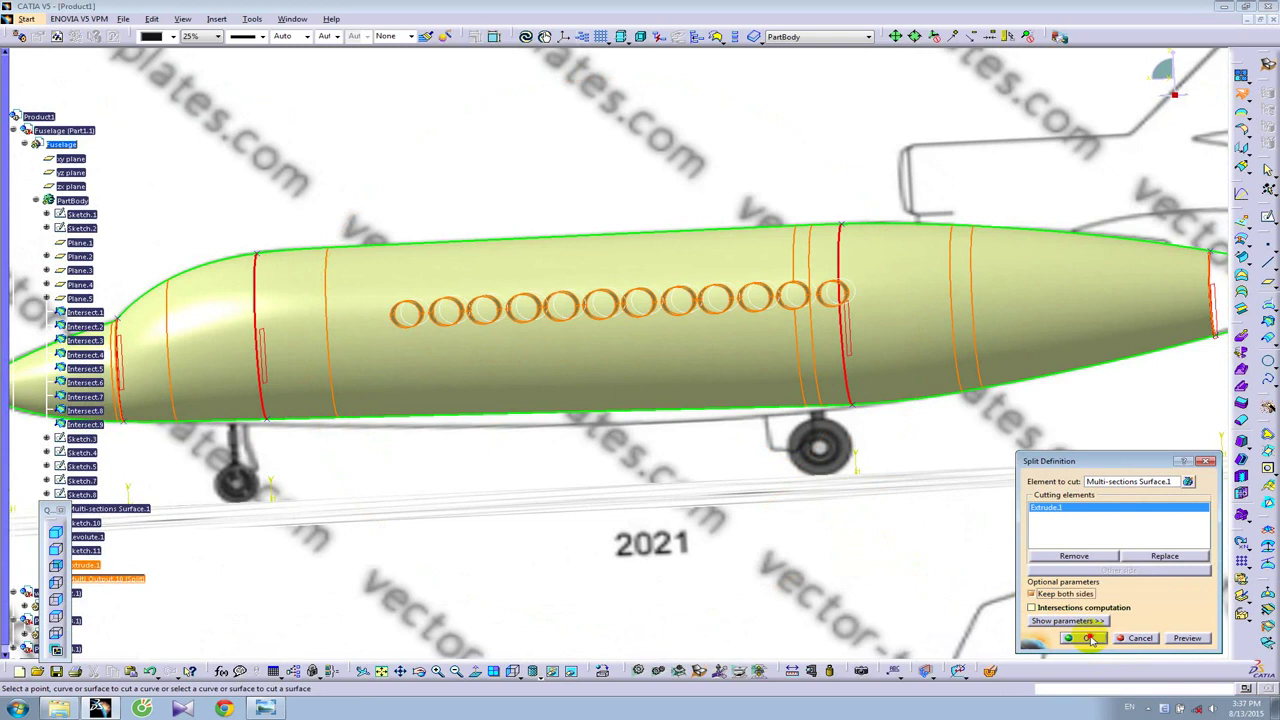
pyautogui.click(1202, 637)
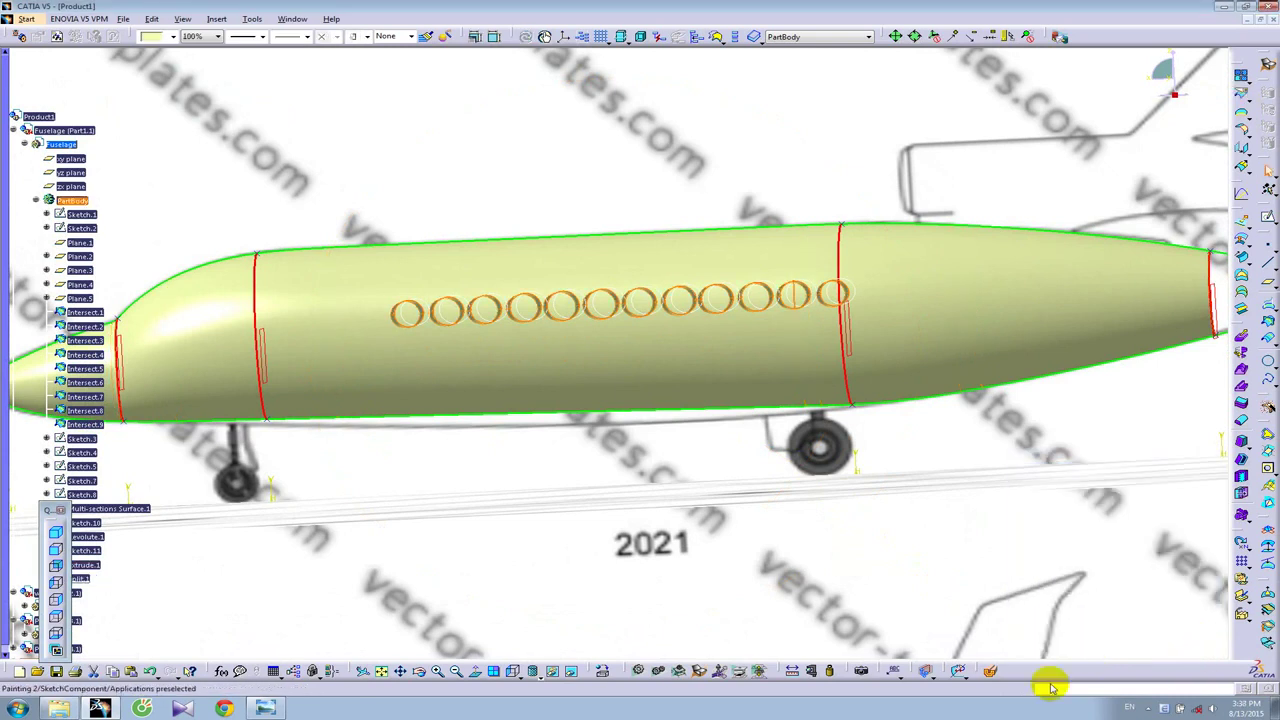
# Step: Hide the extruded window cylinders and the window circle sketch, Sketch.11
pyautogui.scroll(-5, 100, 330)
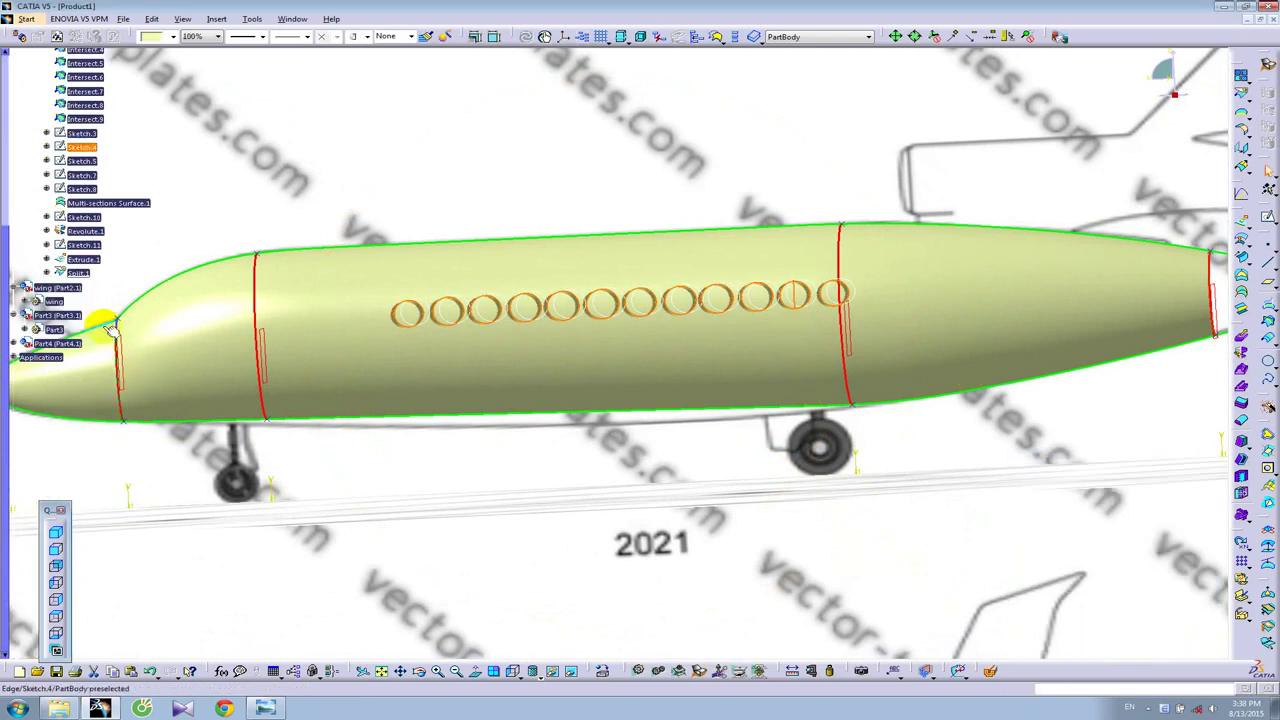
pyautogui.rightClick(88, 264)
pyautogui.click(110, 298)
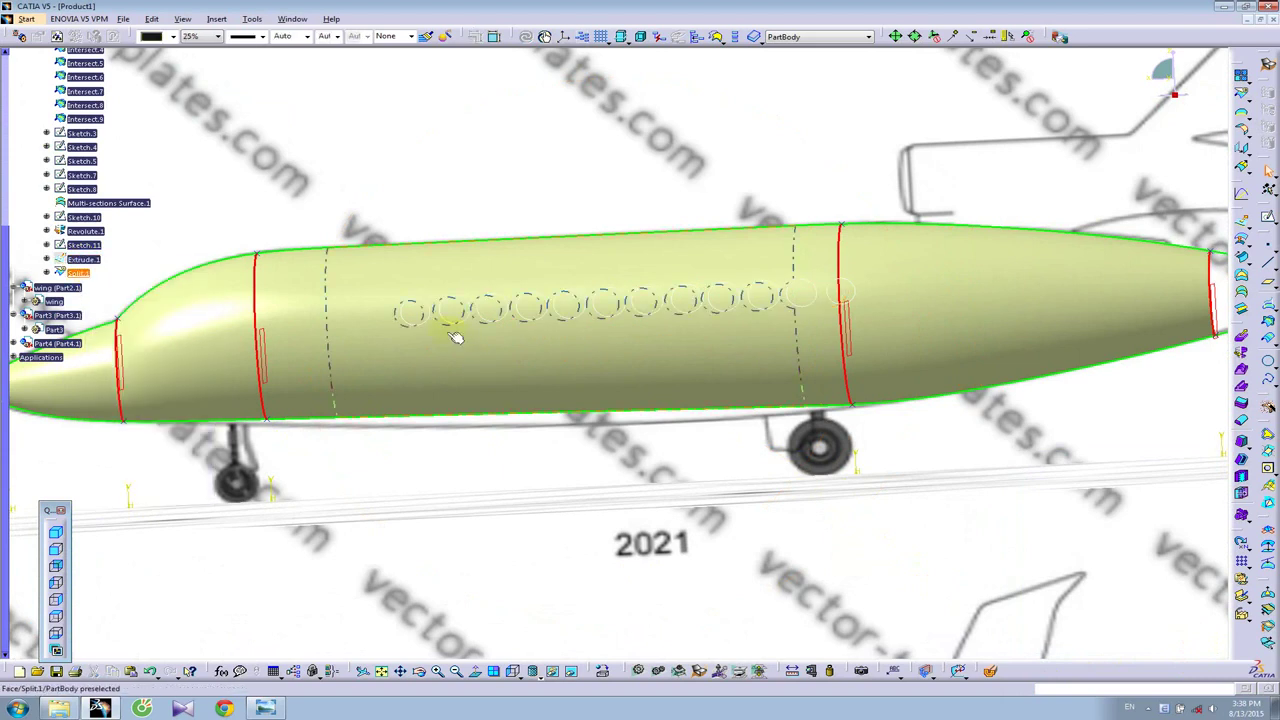
pyautogui.rightClick(84, 245)
pyautogui.click(106, 279)
# Step: Reopen Sketch.11 for editing and turn it to the opposite normal view, where the blueprint's cockpit windows show
pyautogui.moveTo(235, 478); pyautogui.dragTo(760, 333, button='middle')
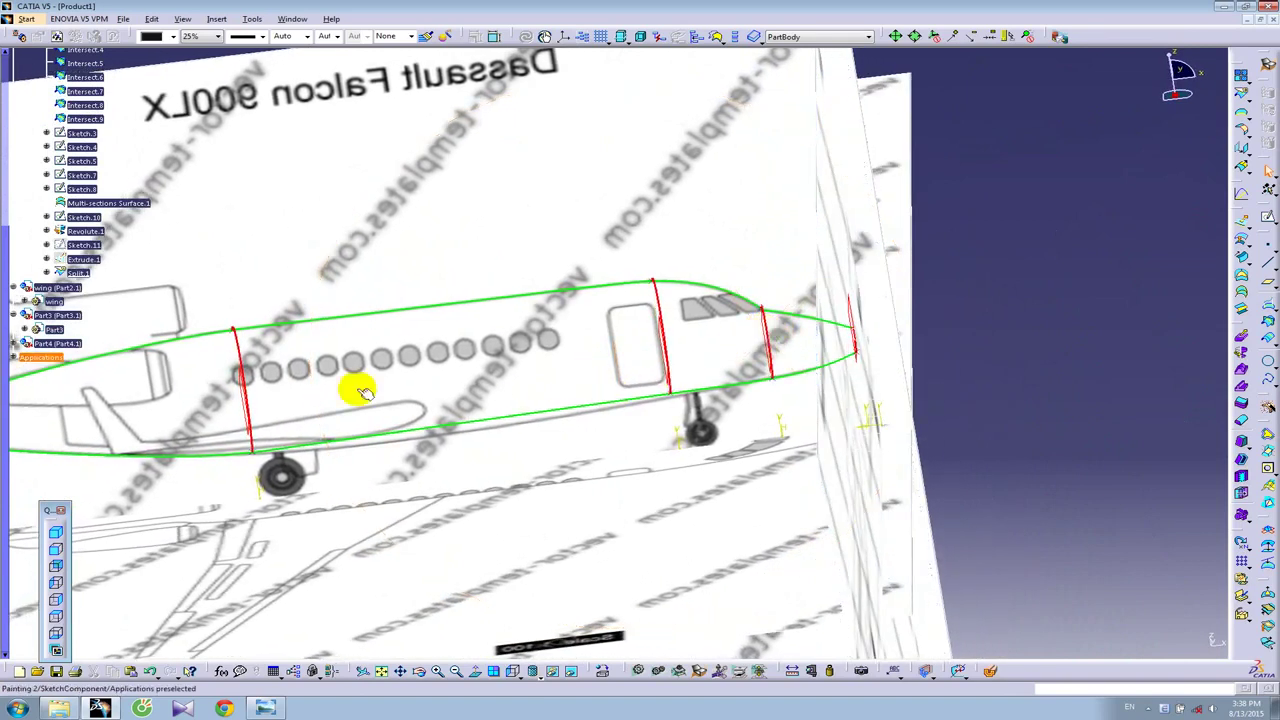
pyautogui.rightClick(86, 245)
pyautogui.click(86, 266)
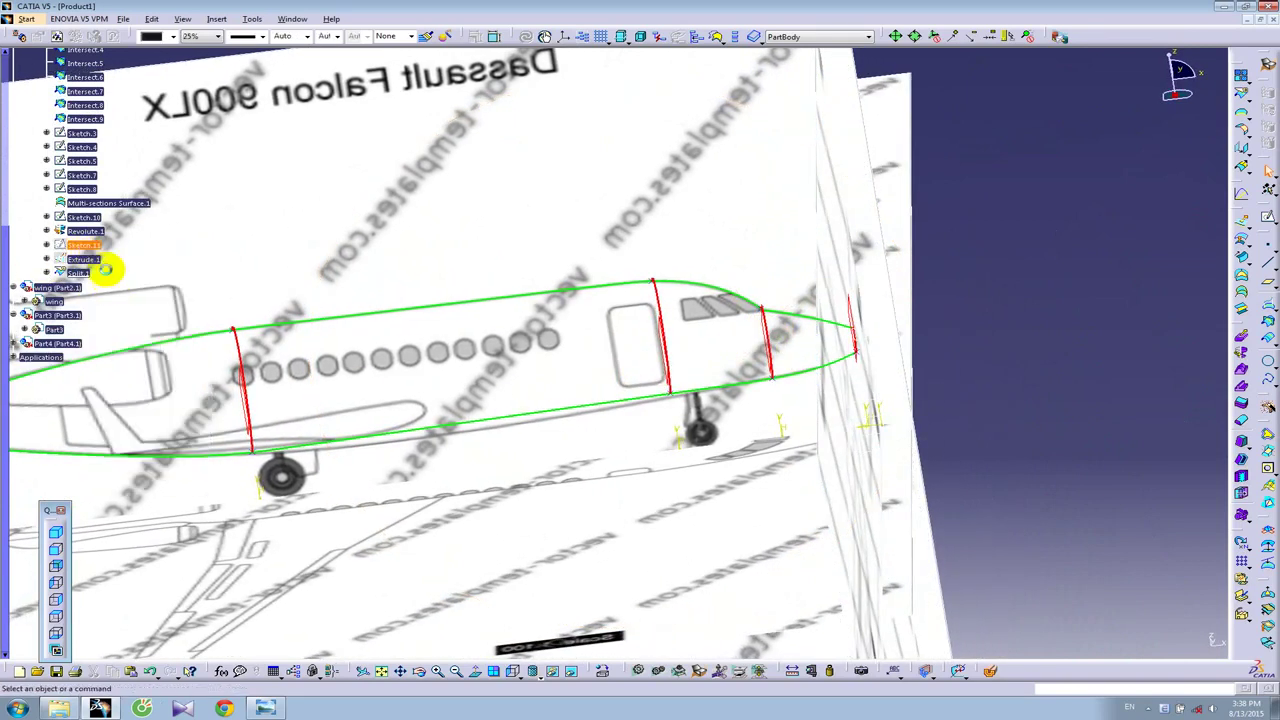
pyautogui.doubleClick(99, 245)
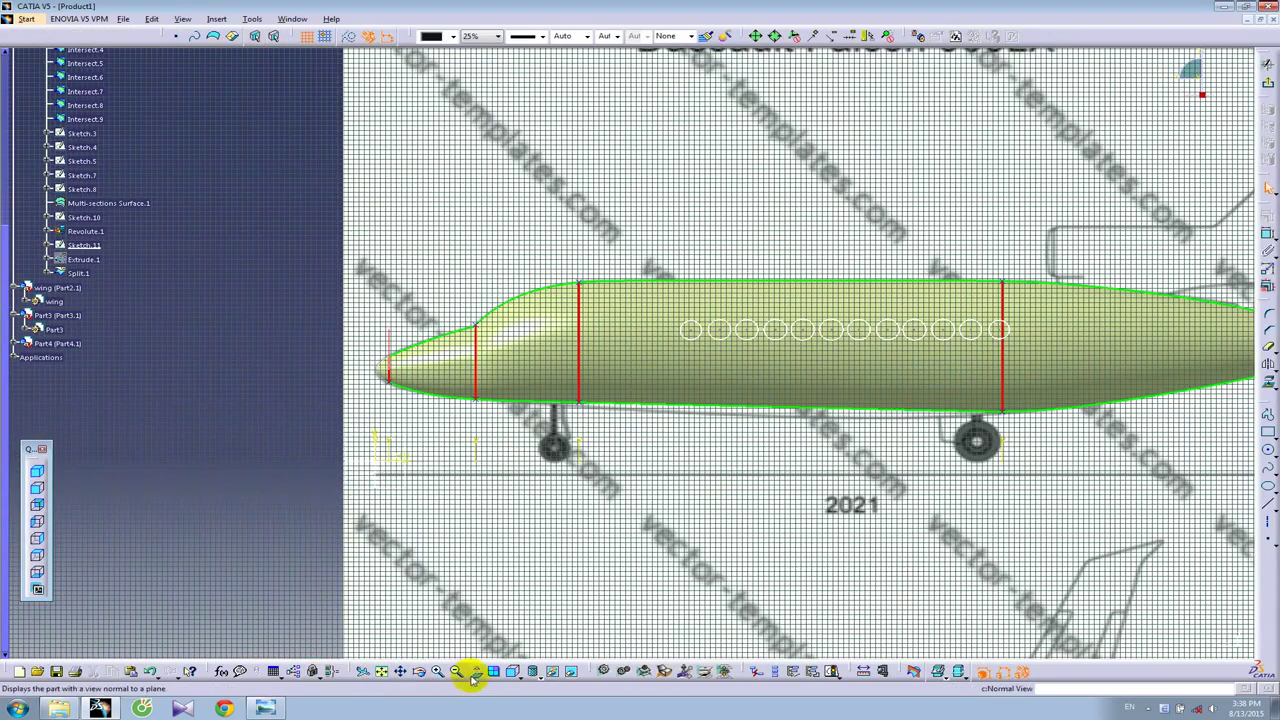
pyautogui.click(474, 673)
# Step: Trace the rearmost cockpit window of the blueprint with a four-sided line profile that has a slanted front edge
pyautogui.scroll(10, 766, 449)
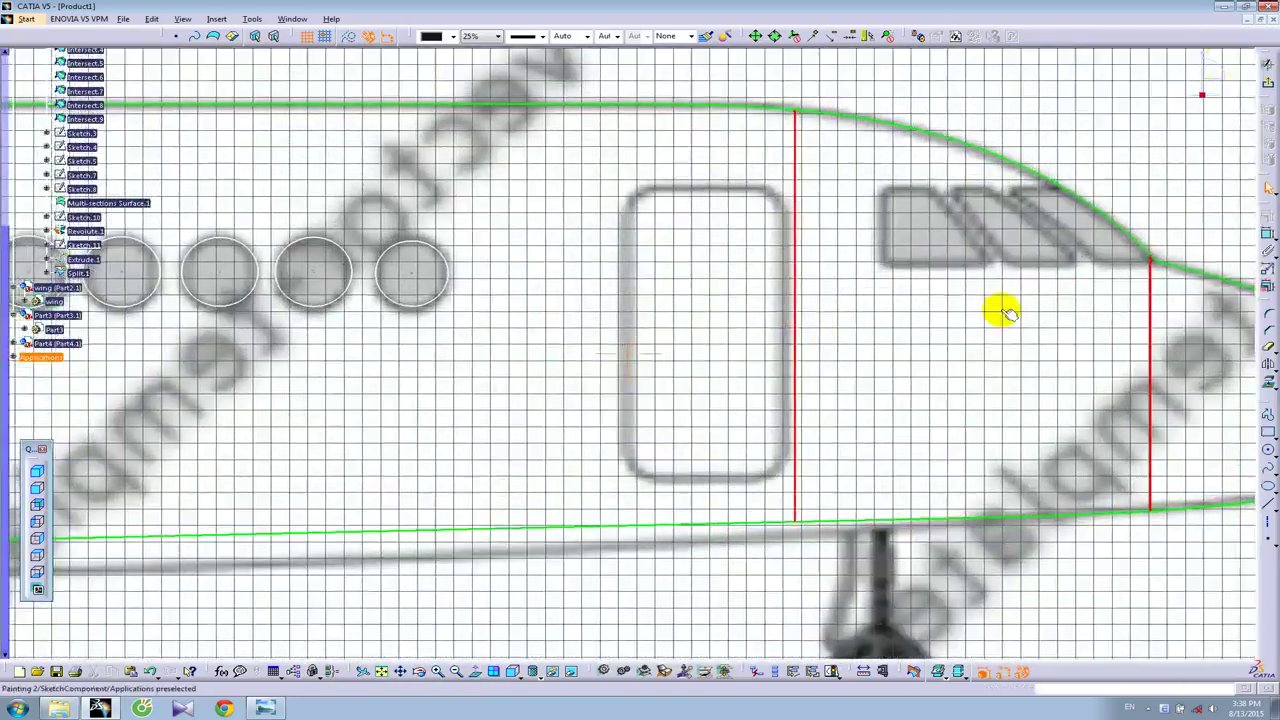
pyautogui.moveTo(1005, 313); pyautogui.dragTo(729, 420, button='middle')
pyautogui.scroll(6, 729, 380)
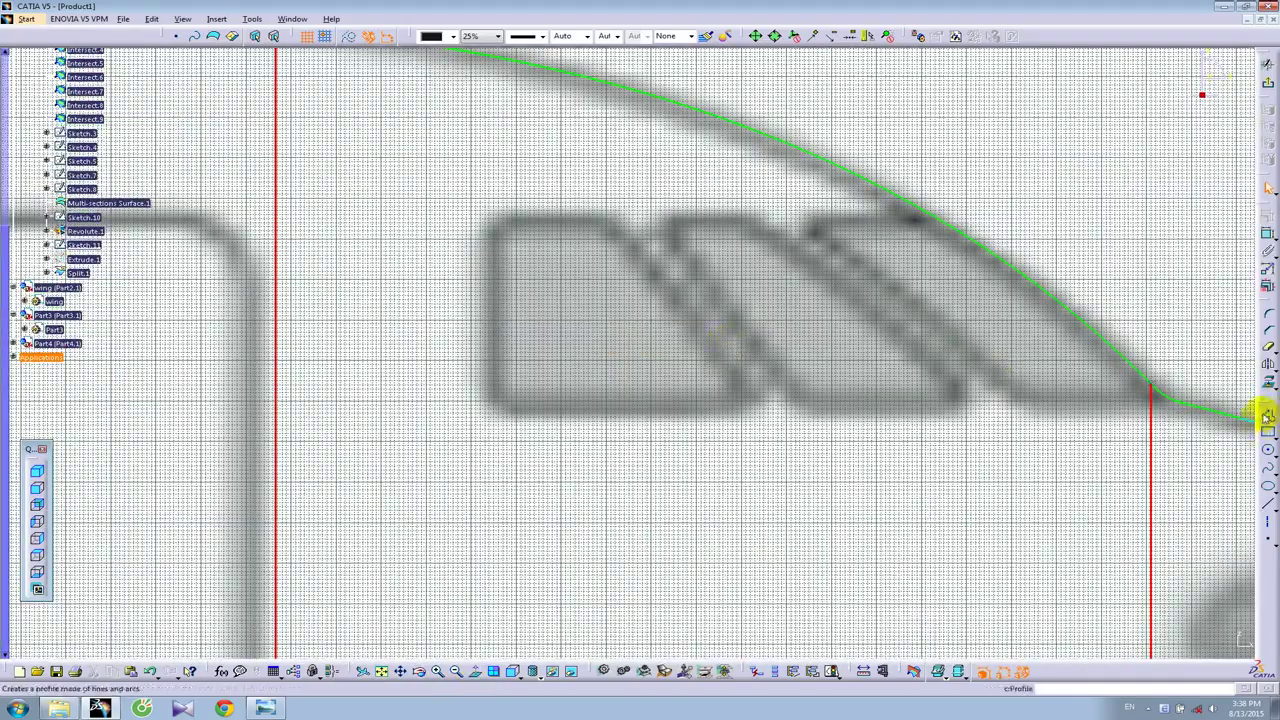
pyautogui.click(1267, 415)
pyautogui.click(493, 221)
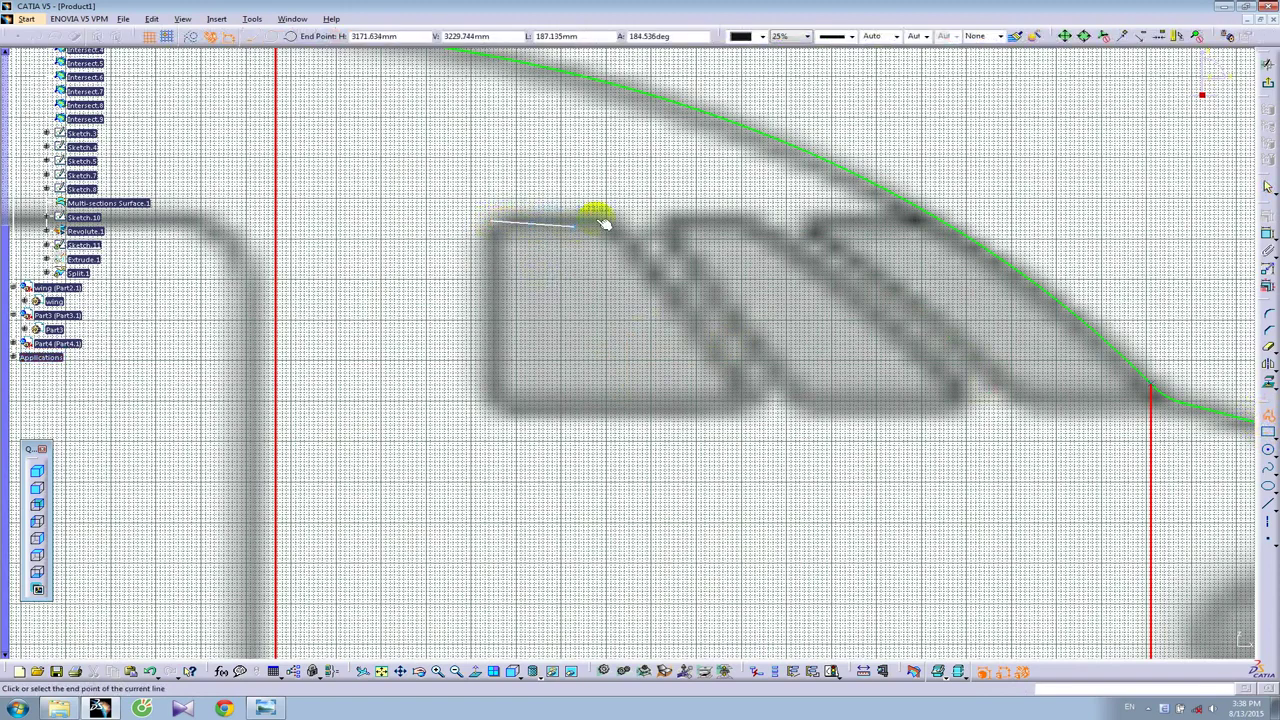
pyautogui.click(606, 221)
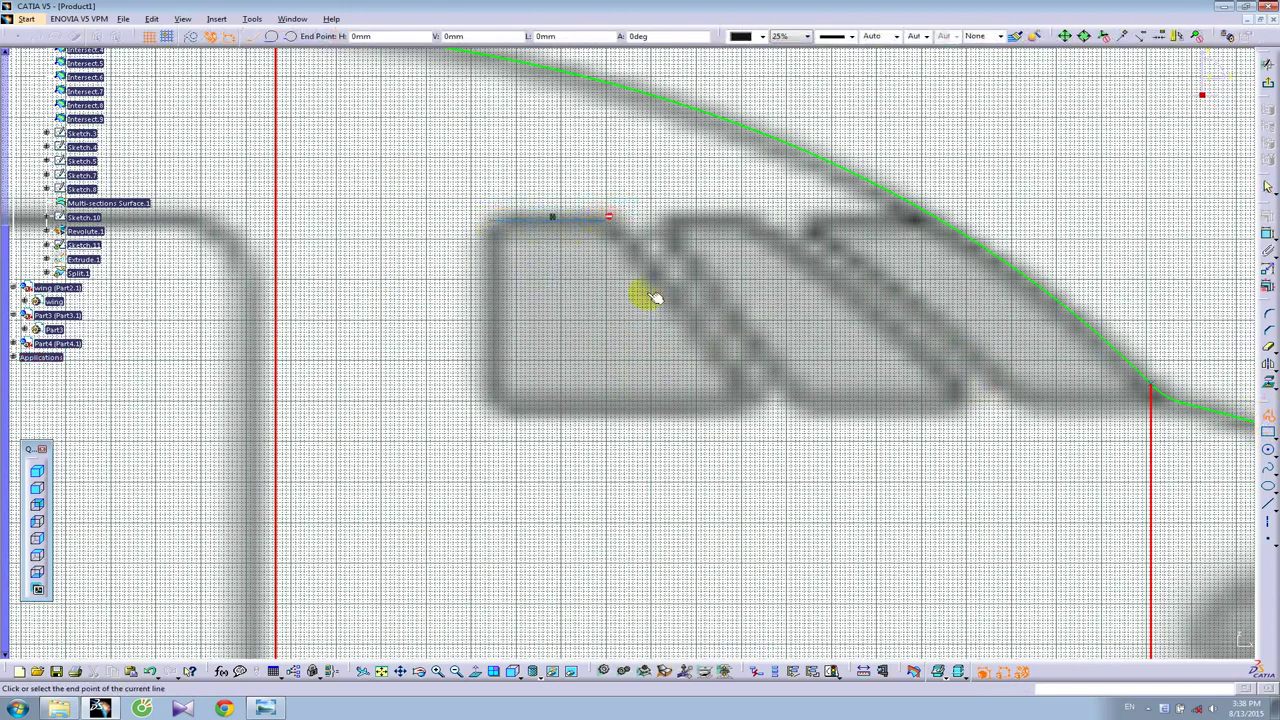
pyautogui.click(766, 411)
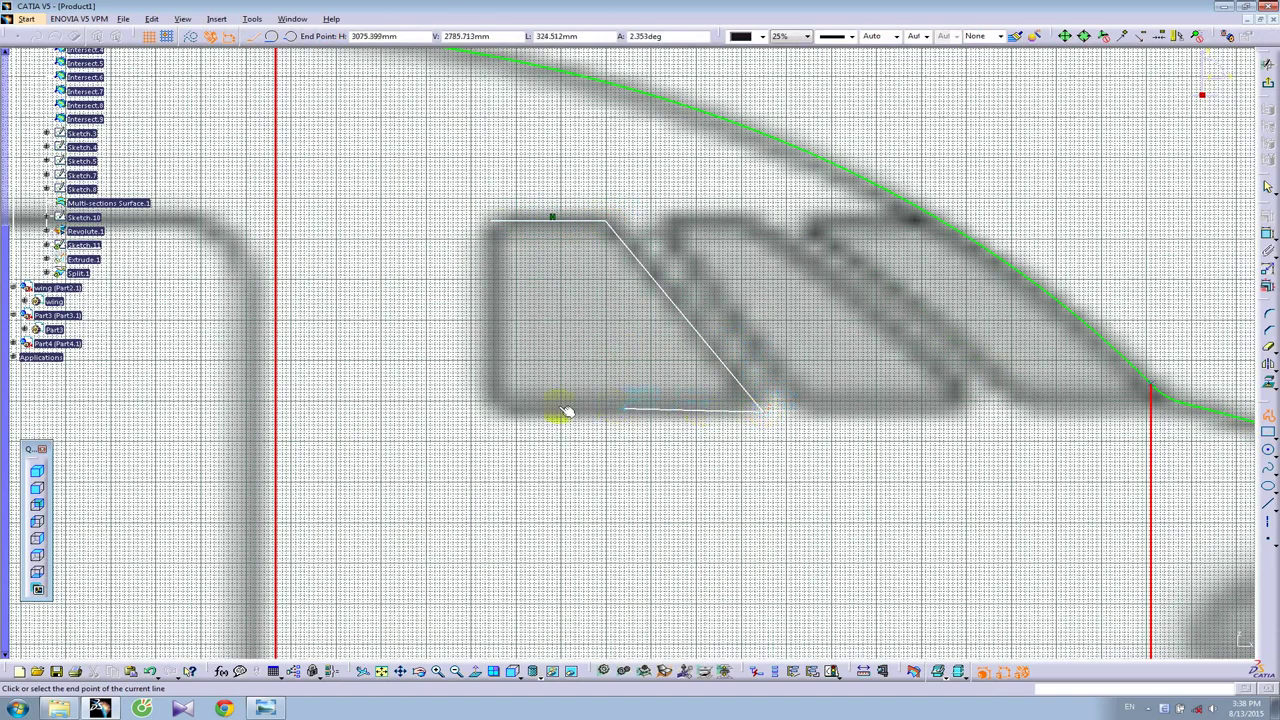
pyautogui.click(491, 407)
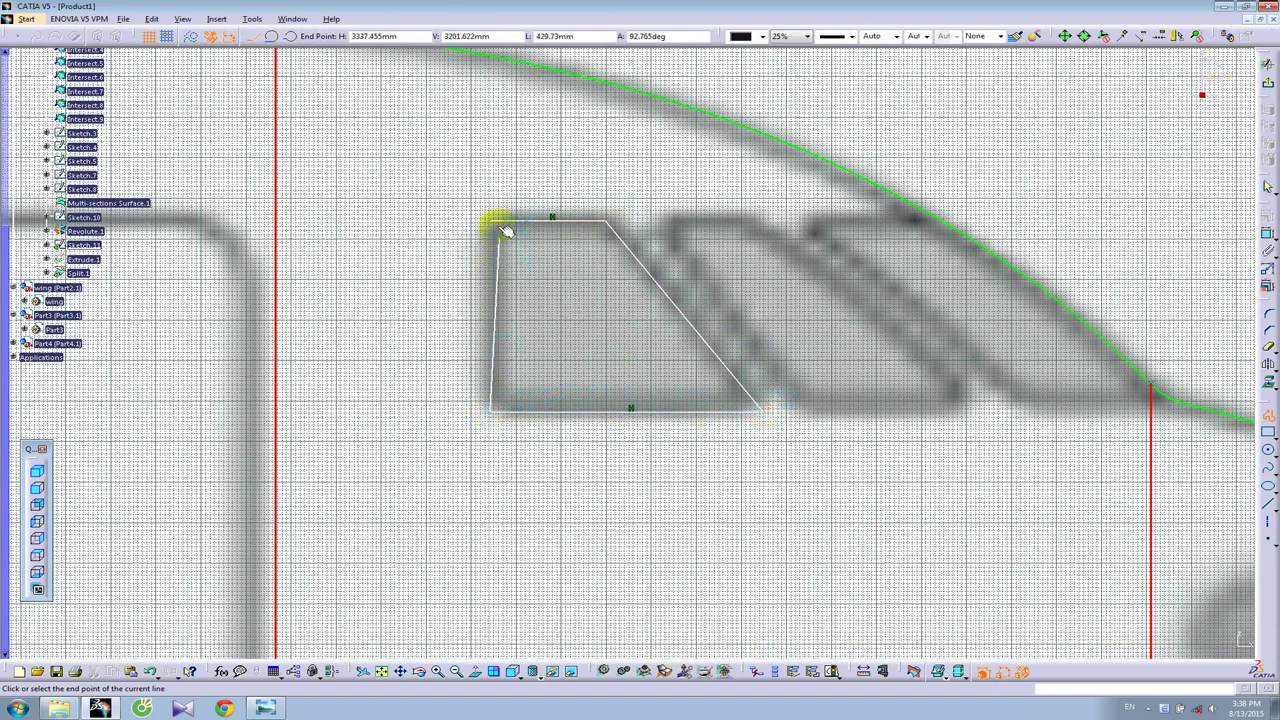
pyautogui.click(489, 218)
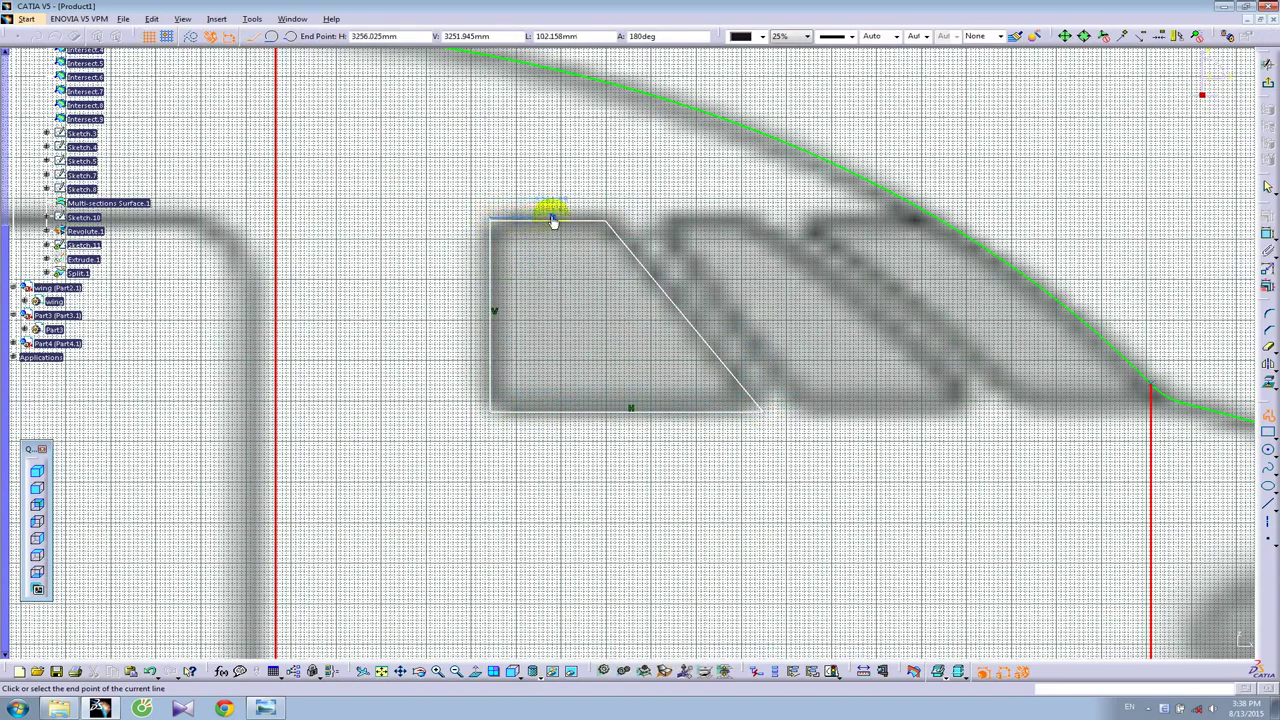
pyautogui.click(610, 207)
# Step: Trim the excess line ends at the upper rear corner of the traced cockpit window outline
pyautogui.moveTo(589, 203)
pyautogui.mouseDown(button='middle')
pyautogui.moveTo(680, 251)
pyautogui.moveTo(780, 218)
pyautogui.mouseUp(button='middle')
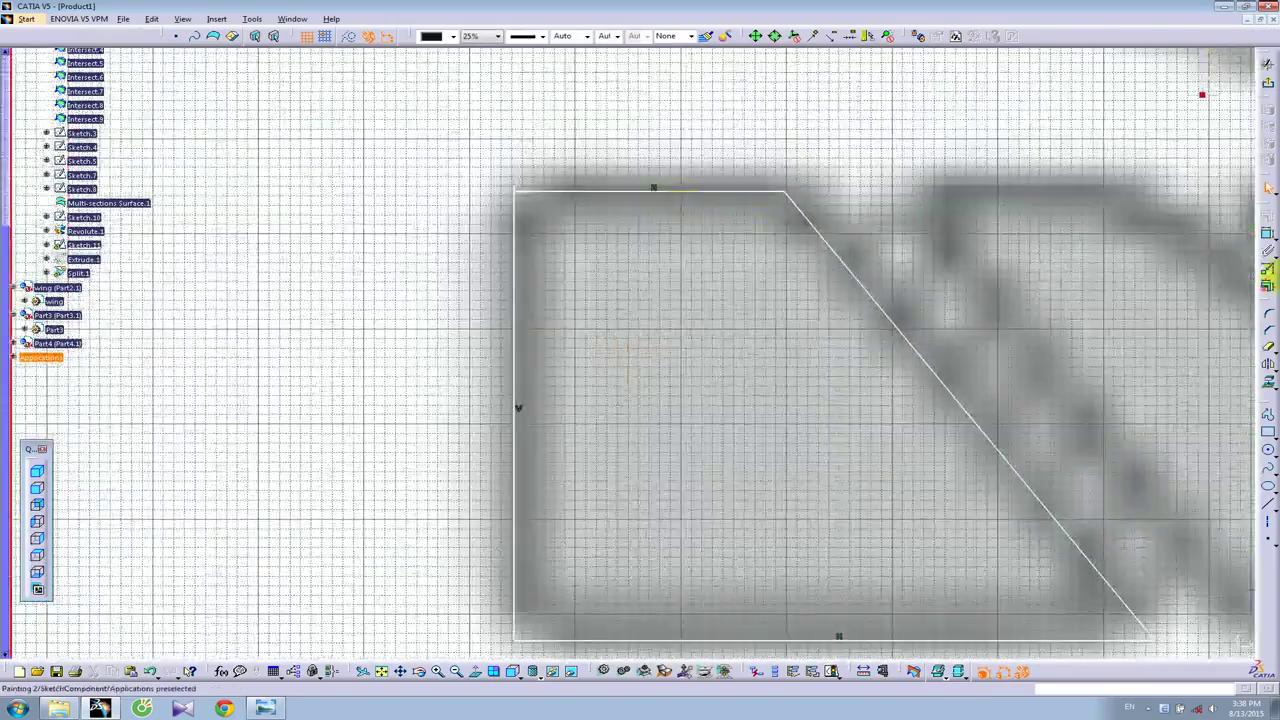
pyautogui.click(1270, 350)
pyautogui.moveTo(518, 190)
pyautogui.mouseDown(button='middle')
pyautogui.moveTo(620, 363)
pyautogui.moveTo(586, 277)
pyautogui.moveTo(785, 356)
pyautogui.mouseUp(button='middle')
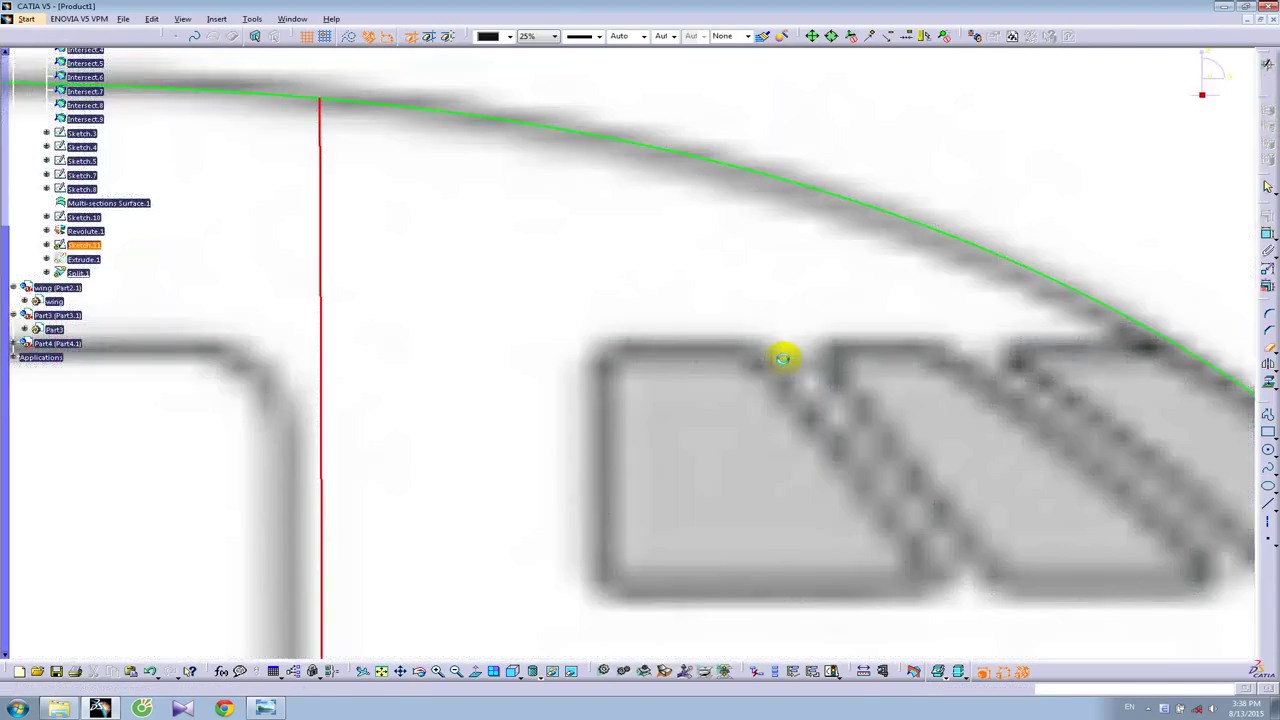